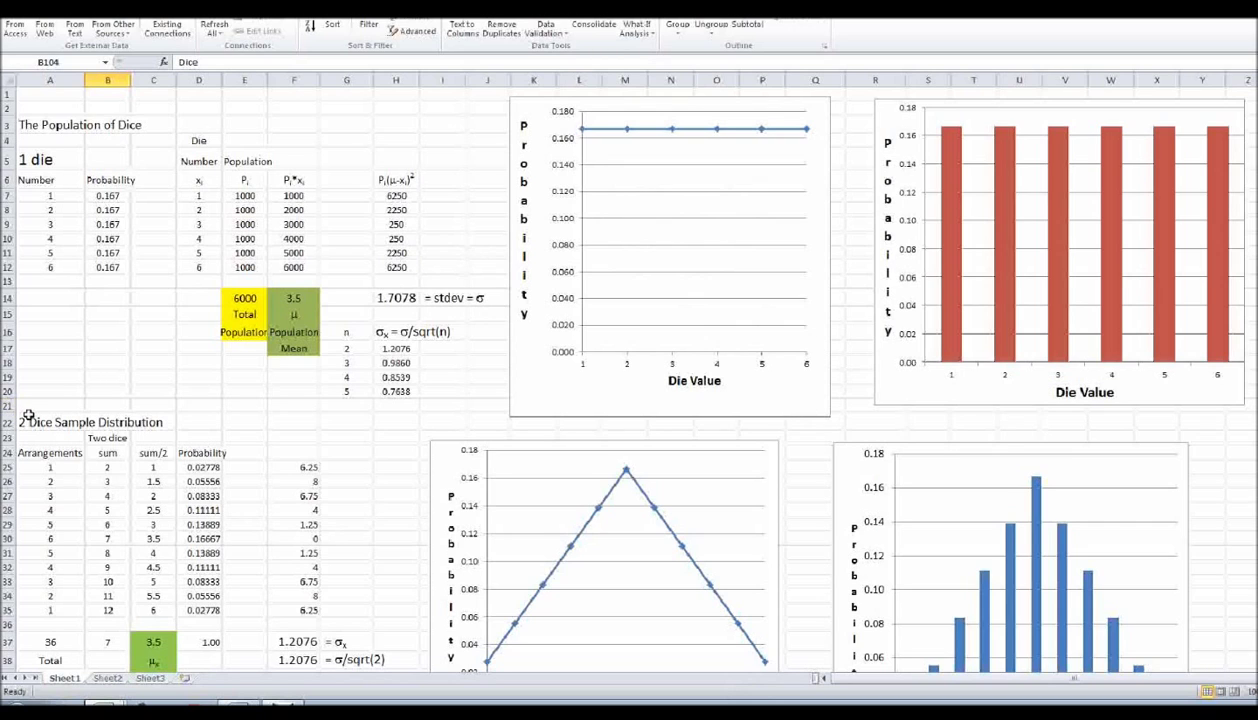
Compare the one-die population charts with the two-dice sample distribution table and charts.
scroll(277, 446, "down", 1)
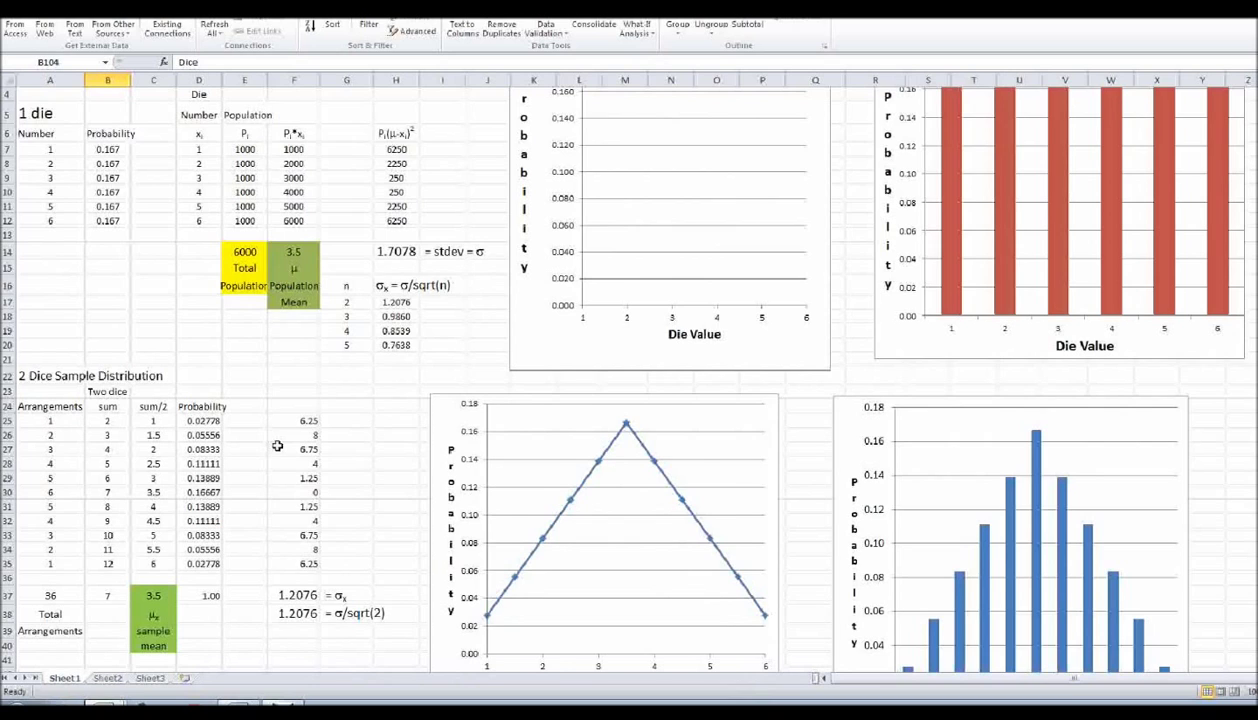
scroll(277, 446, "down", 1)
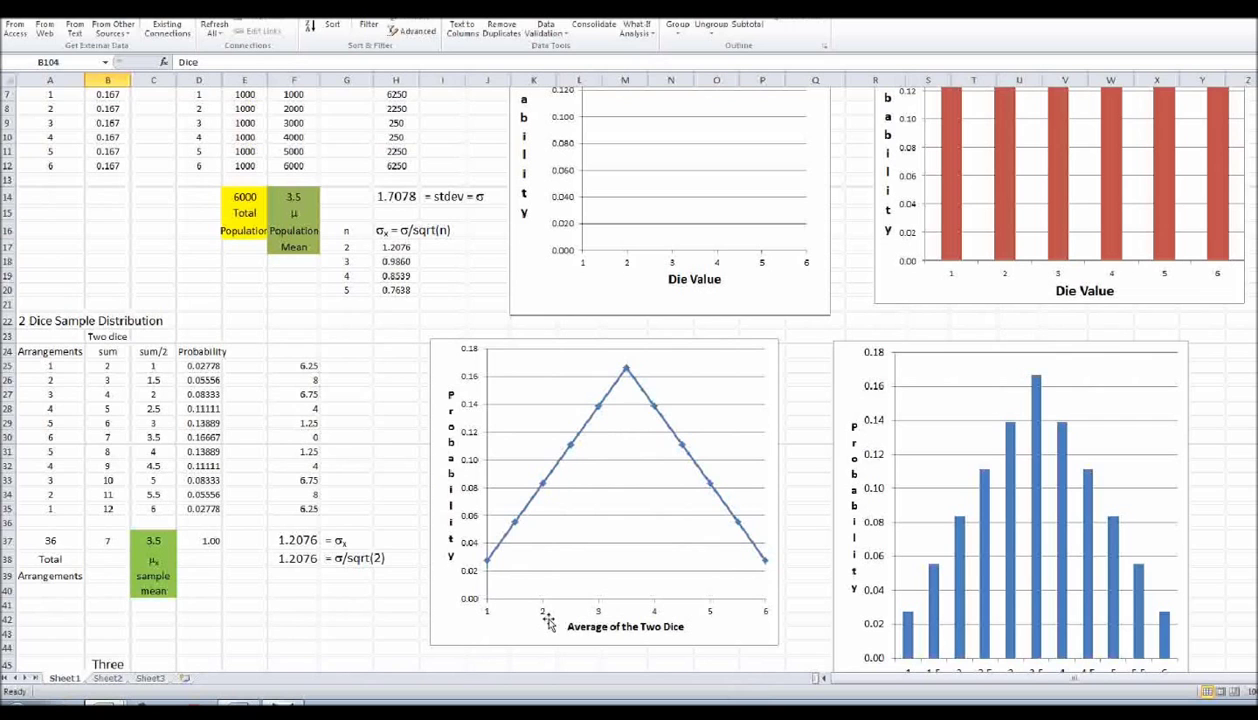
scroll(548, 620, "up", 2)
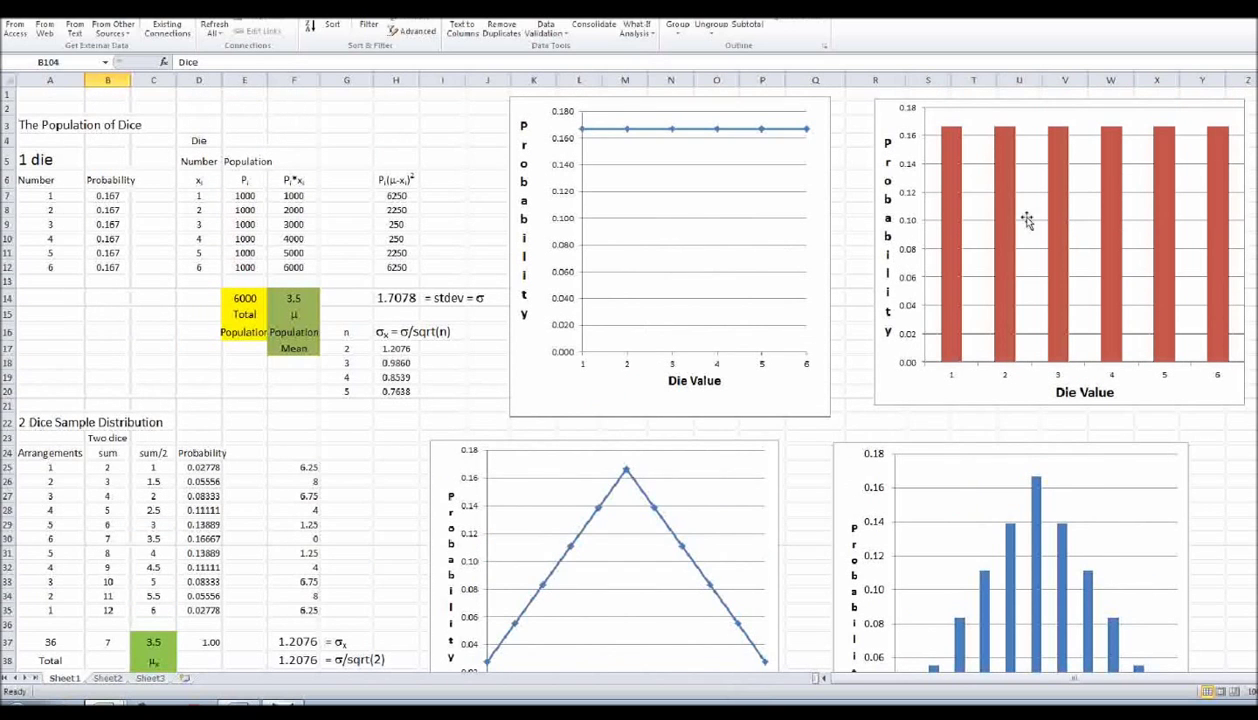
scroll(598, 534, "down", 3)
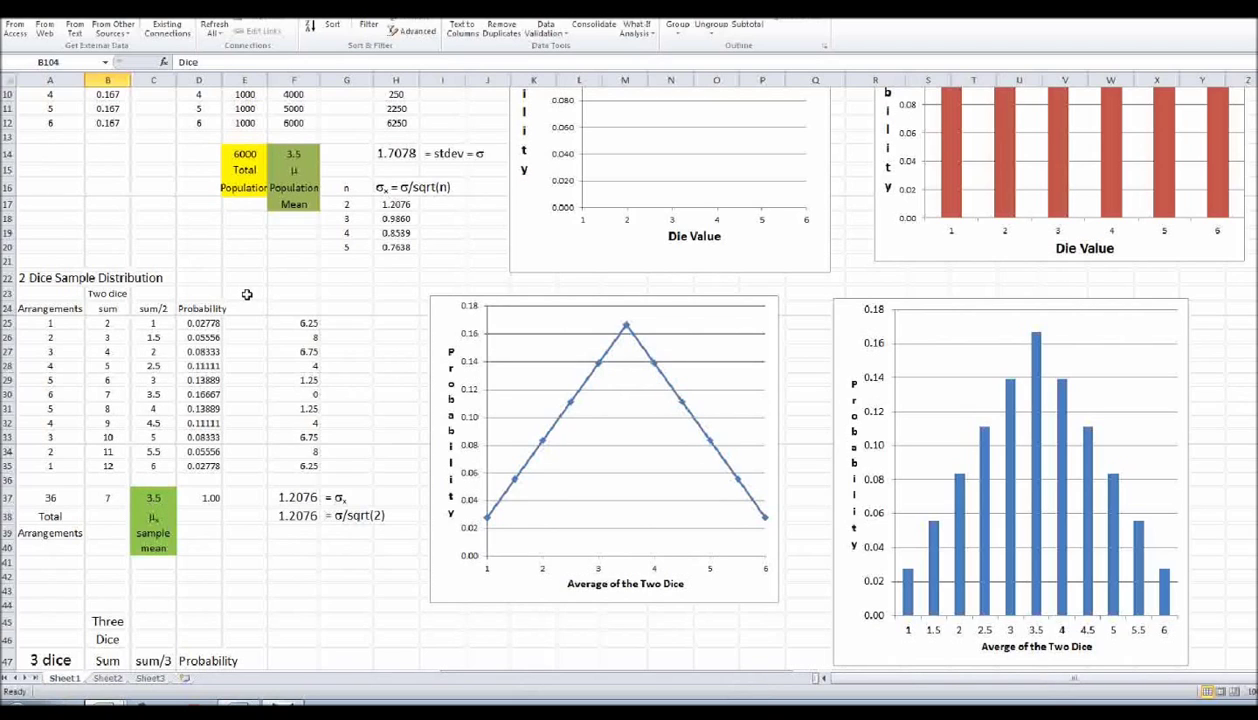
Inspect the population and two-dice mean formulas, and compare the two-dice standard deviation with the population σ divided by sqrt(2).
left_click(293, 157)
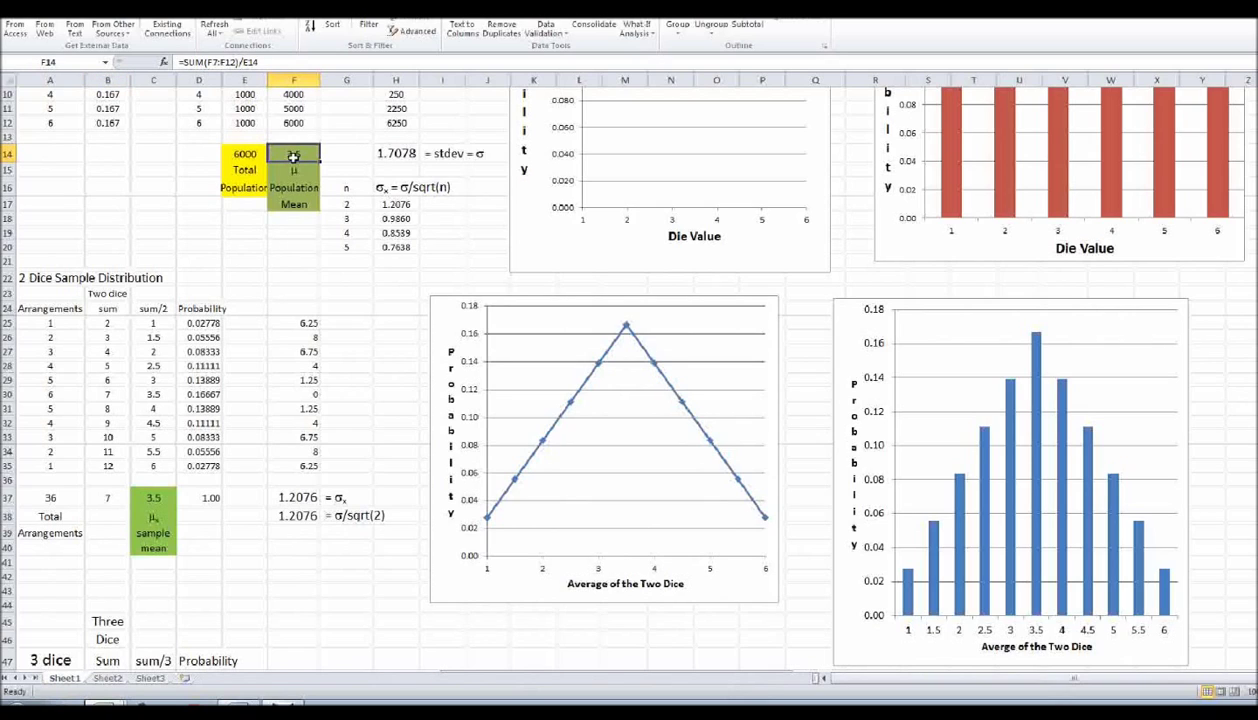
left_click(142, 492)
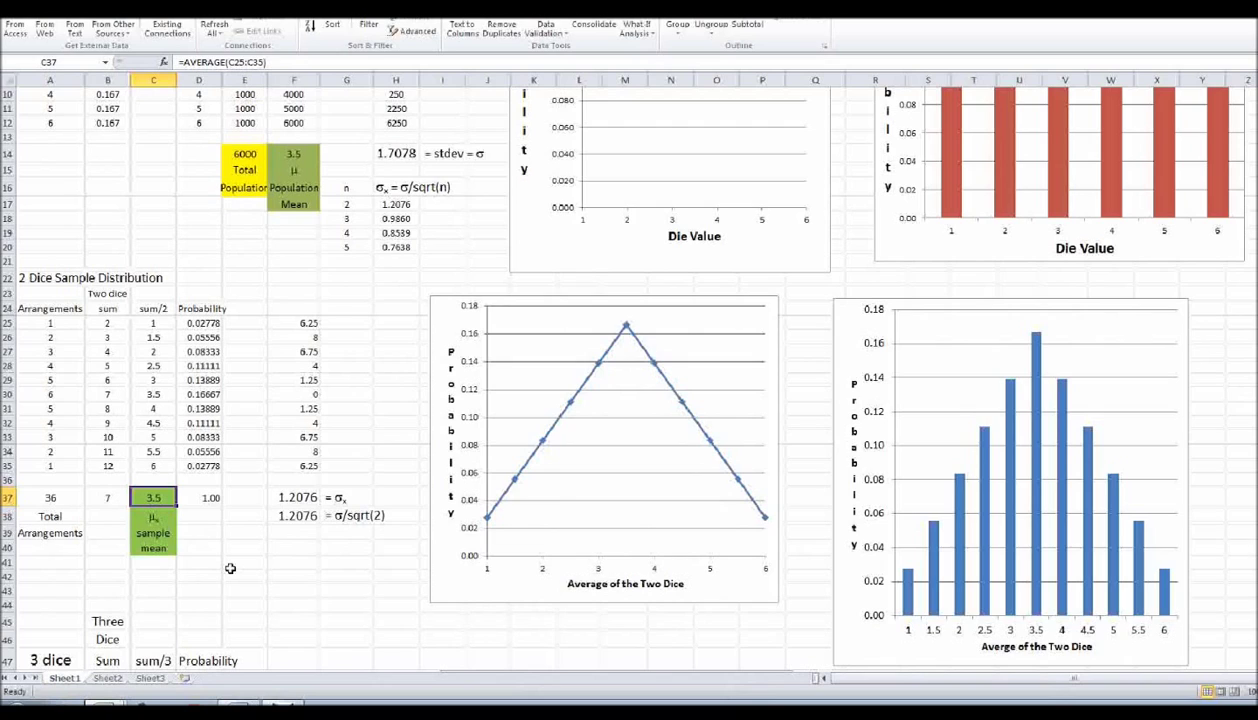
left_click(300, 493)
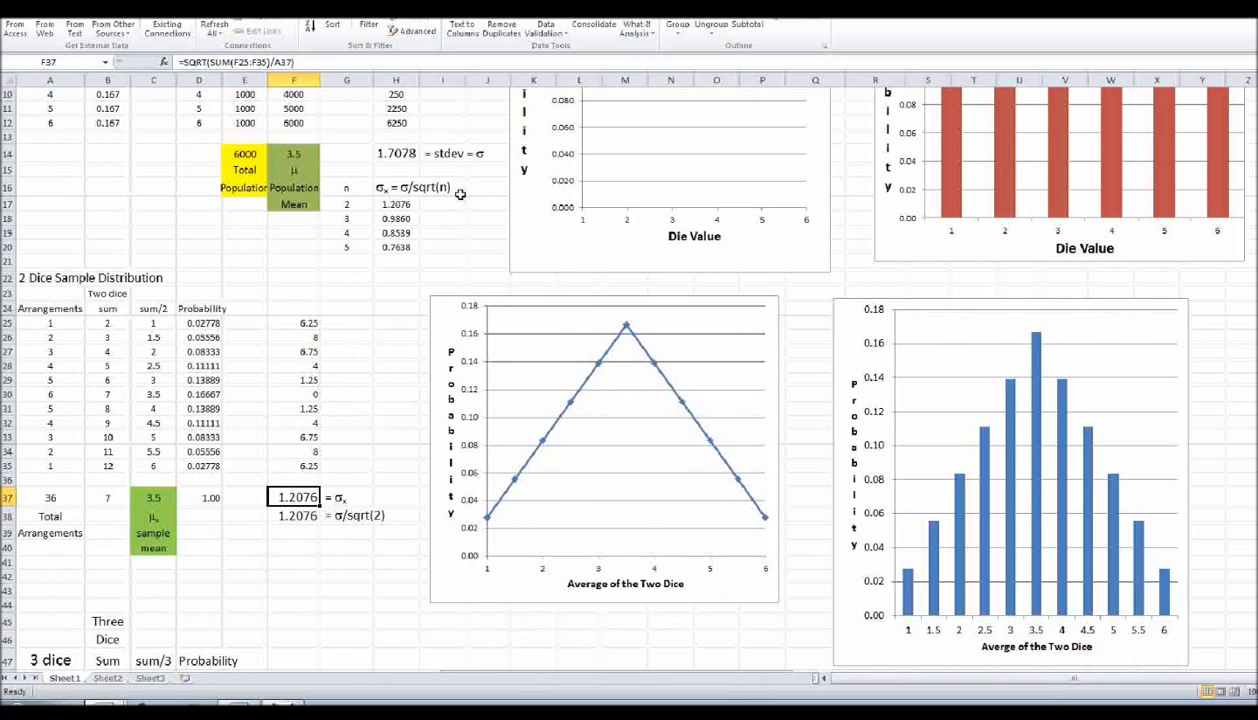
left_click(397, 156)
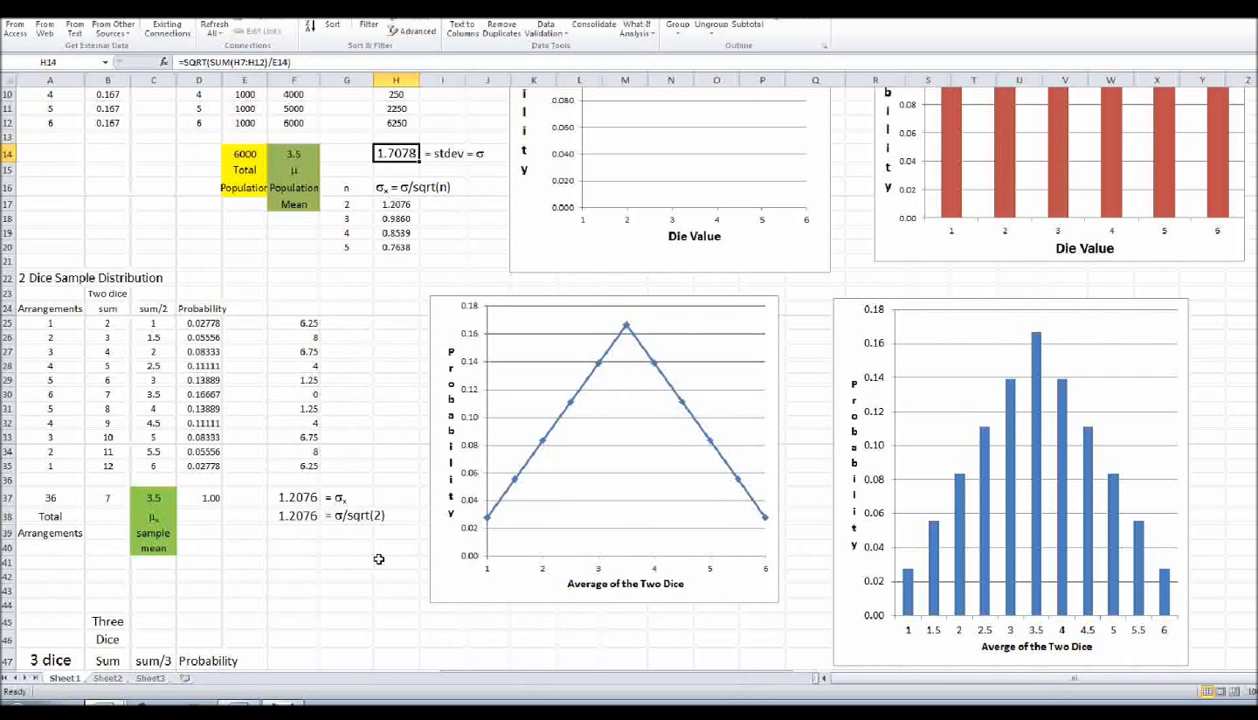
left_click(303, 517)
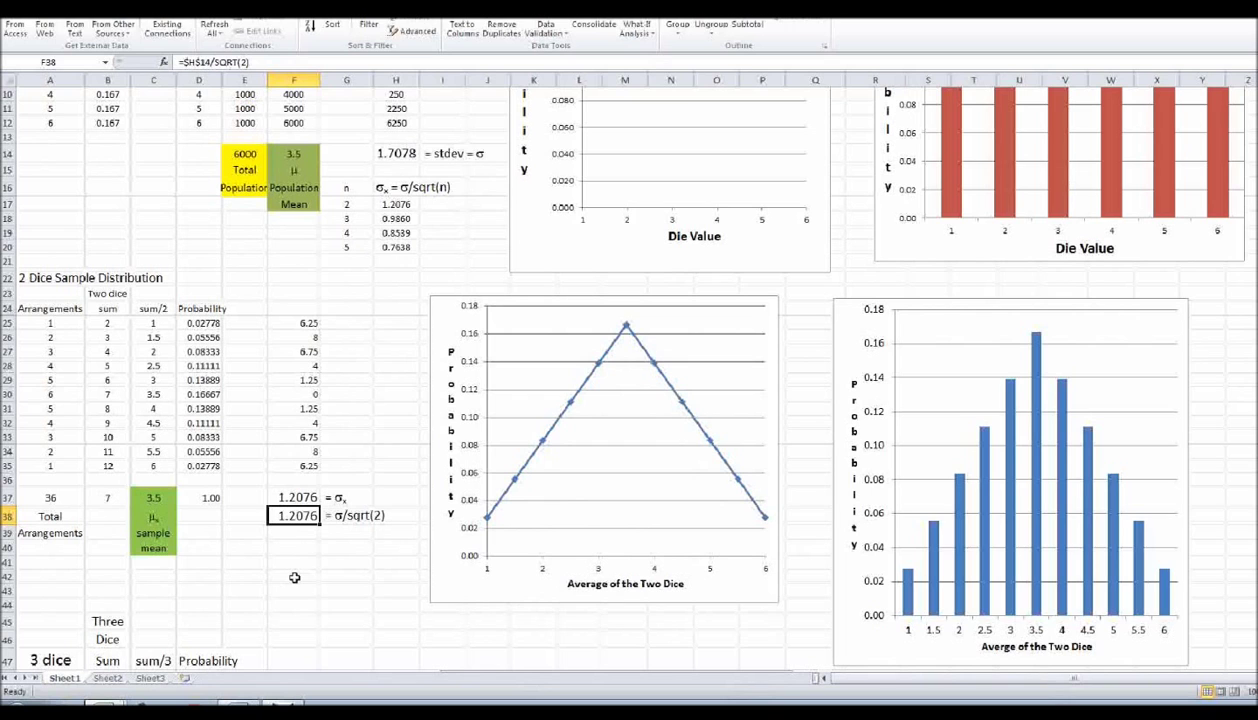
Examine the 3 dice distribution, checking its sample mean, its standard deviation against the two-dice one, and the σ/sqrt(3) formula.
scroll(294, 577, "down", 4)
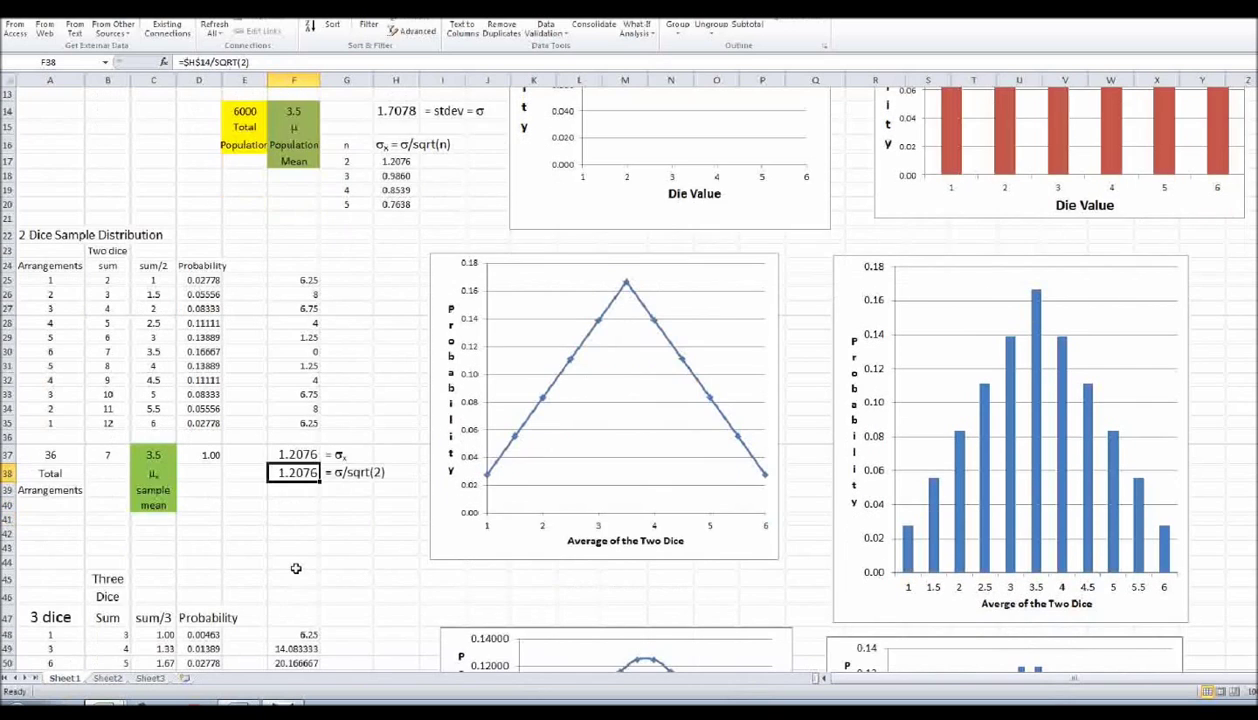
scroll(296, 568, "down", 3)
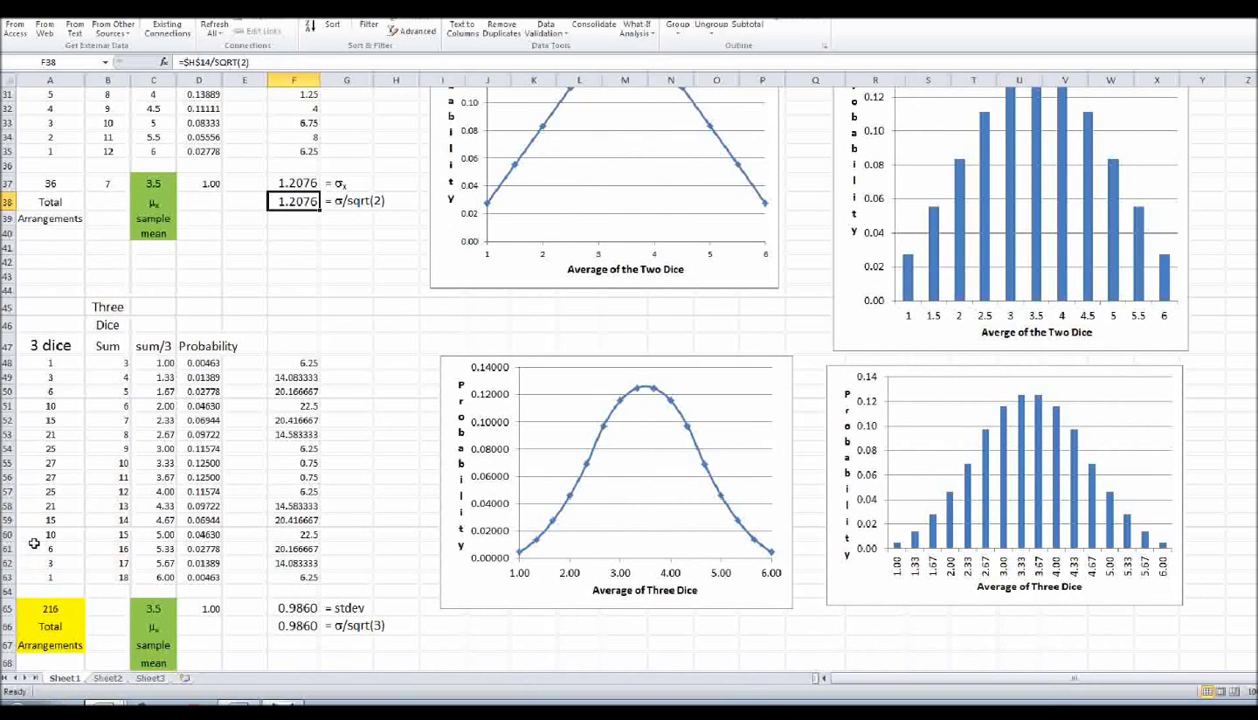
scroll(79, 494, "down", 1)
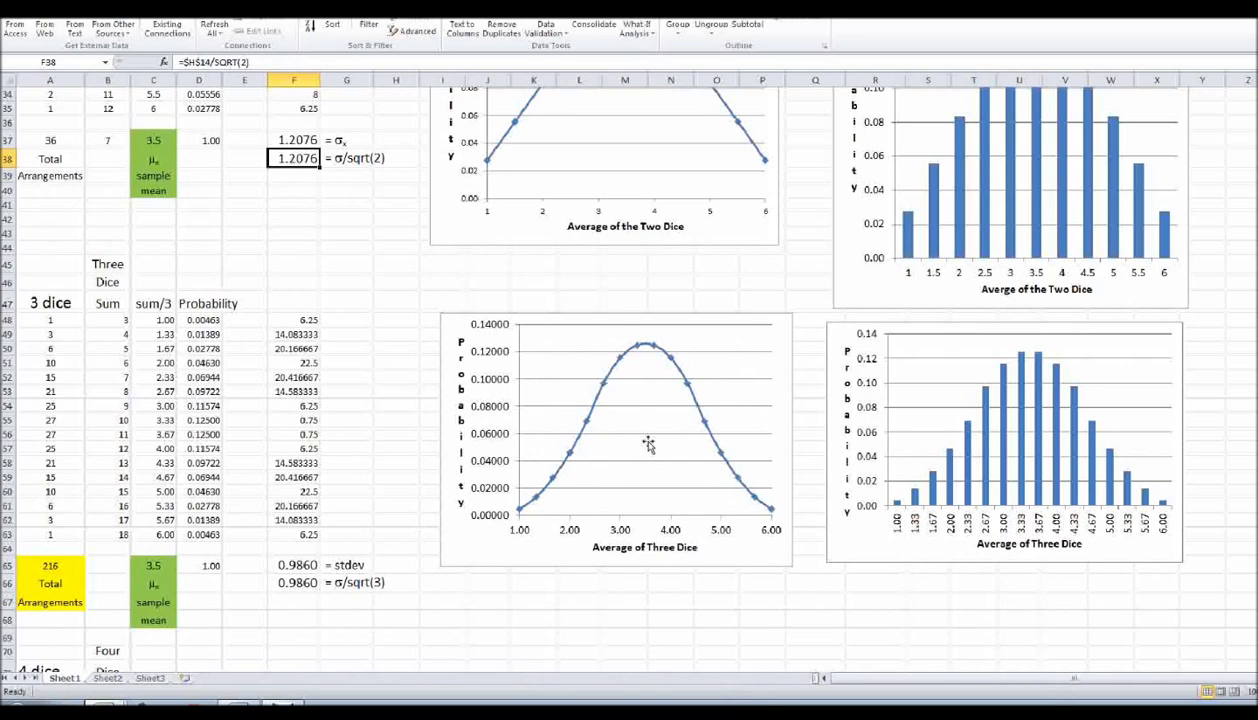
left_click(152, 566)
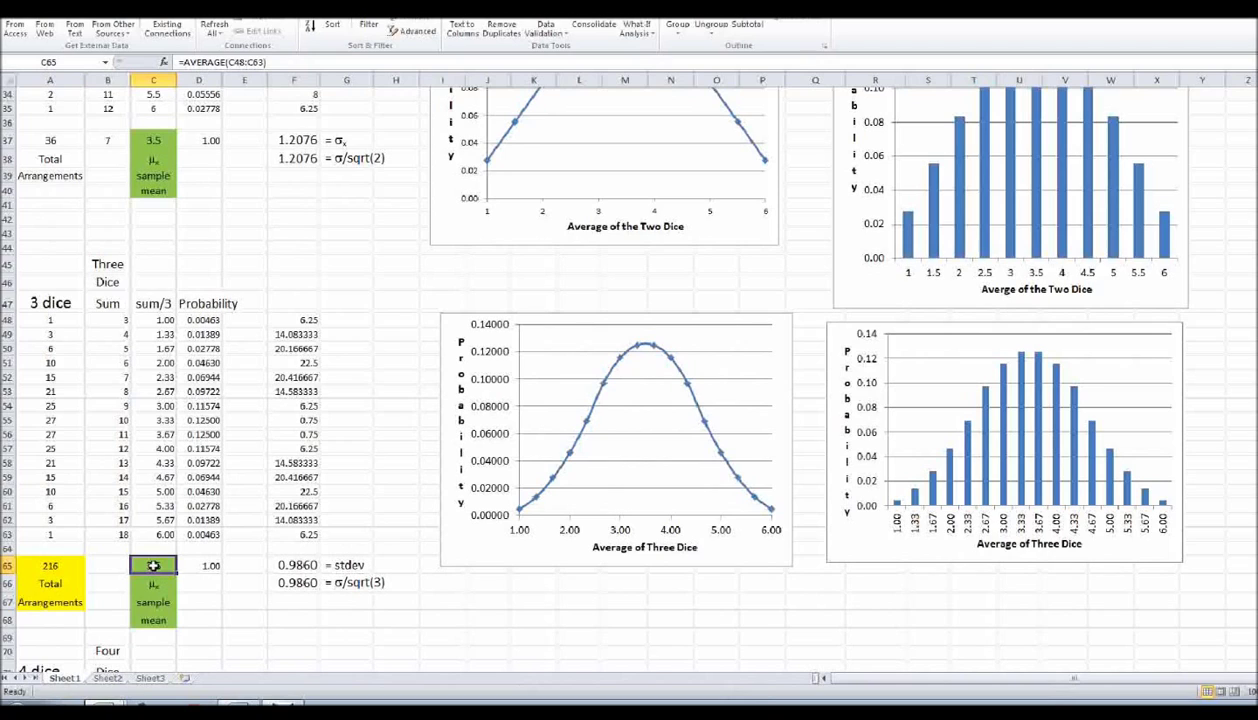
left_click(295, 566)
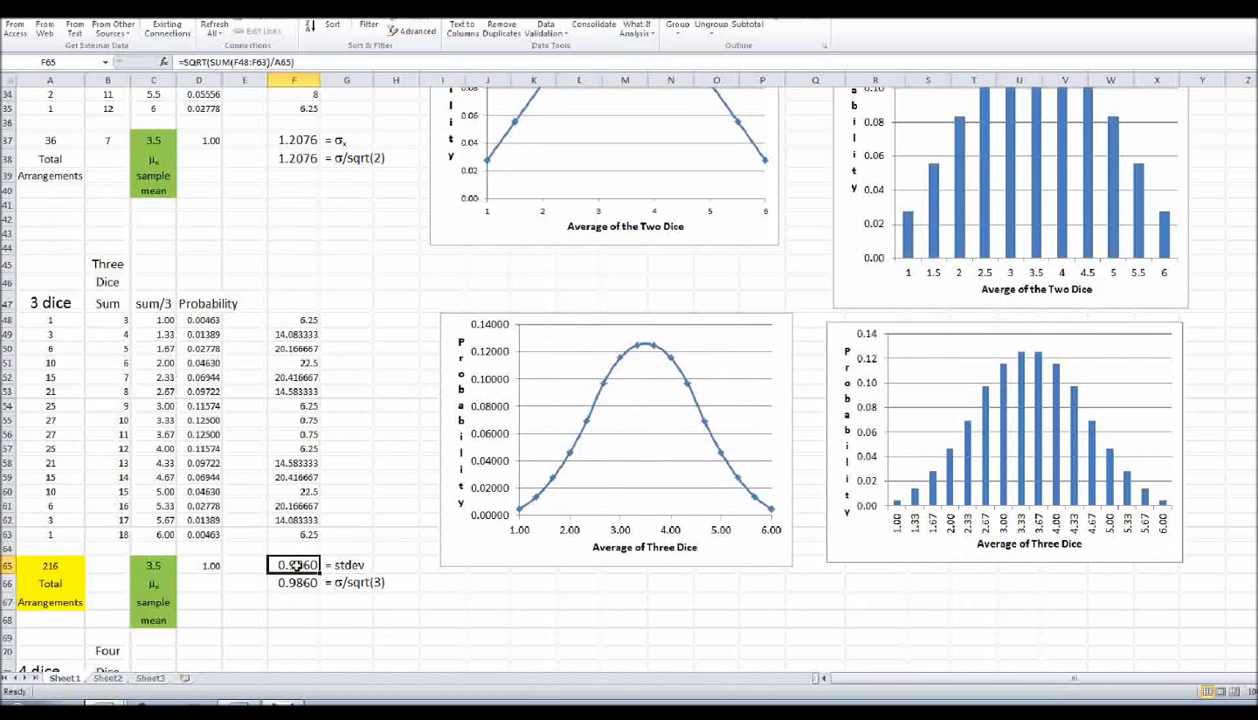
left_click(299, 138)
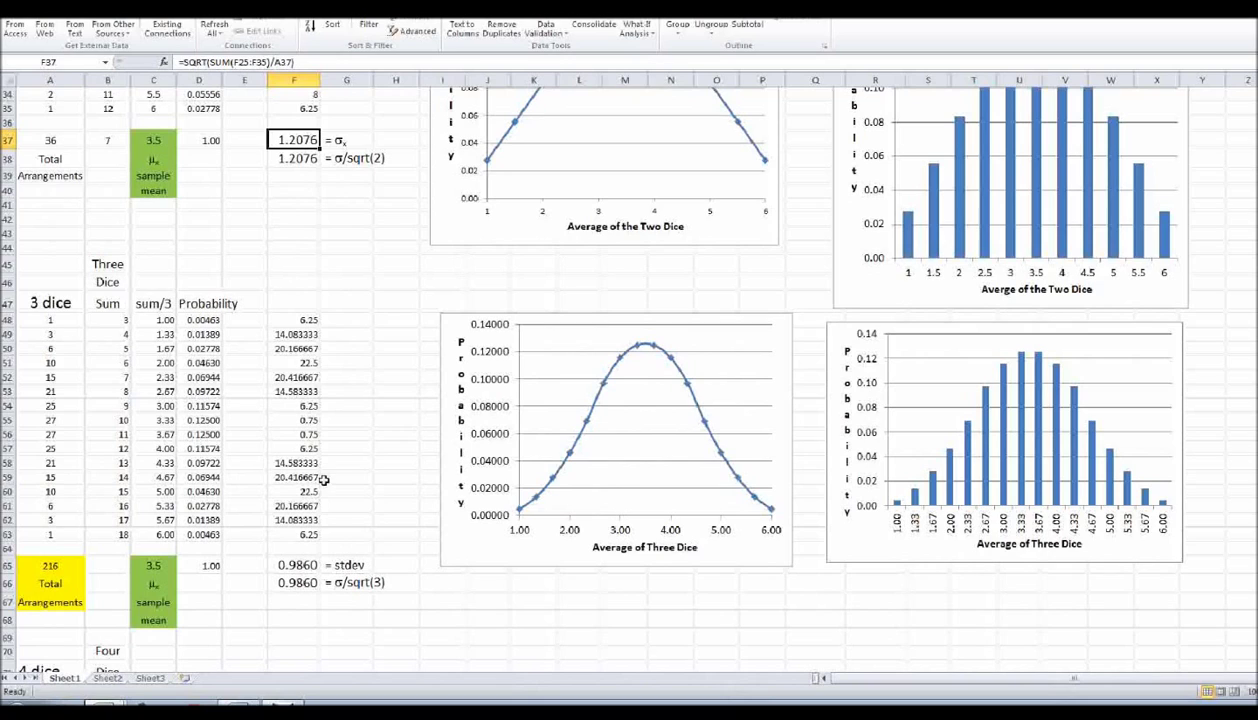
left_click(292, 581)
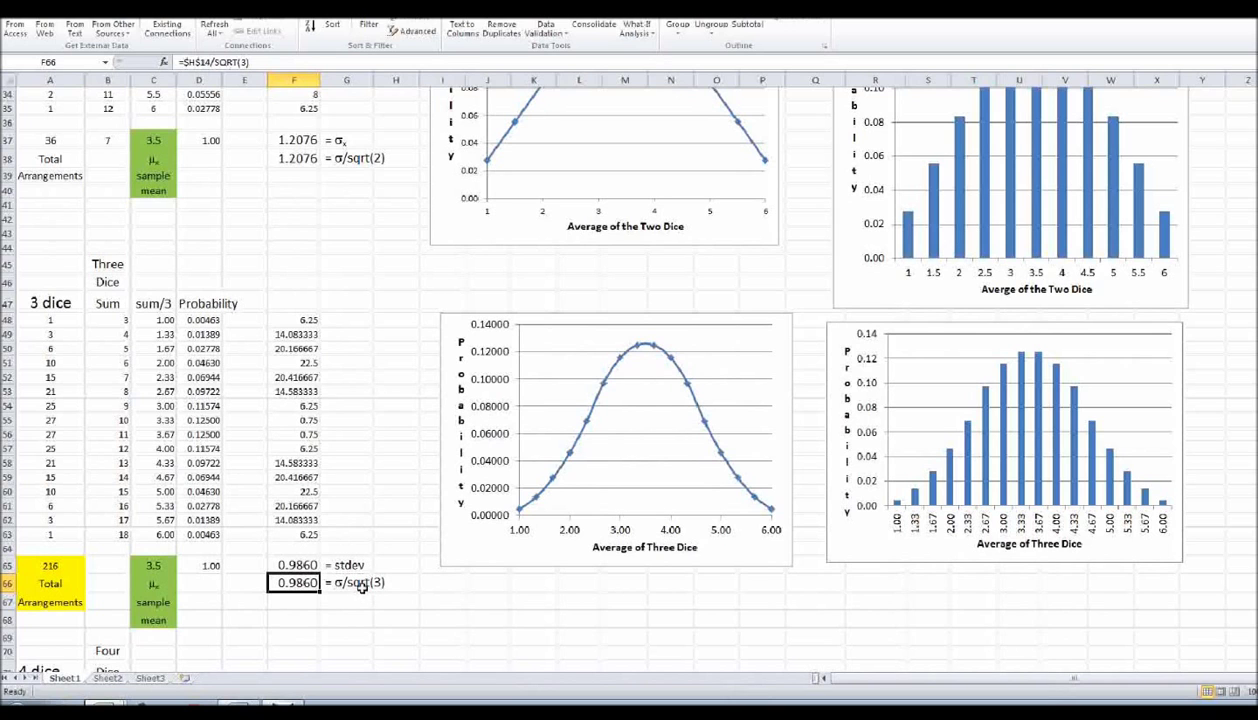
Examine the 4 dice table and charts, and check the σ/sqrt(4) cell and its label.
scroll(362, 588, "down", 8)
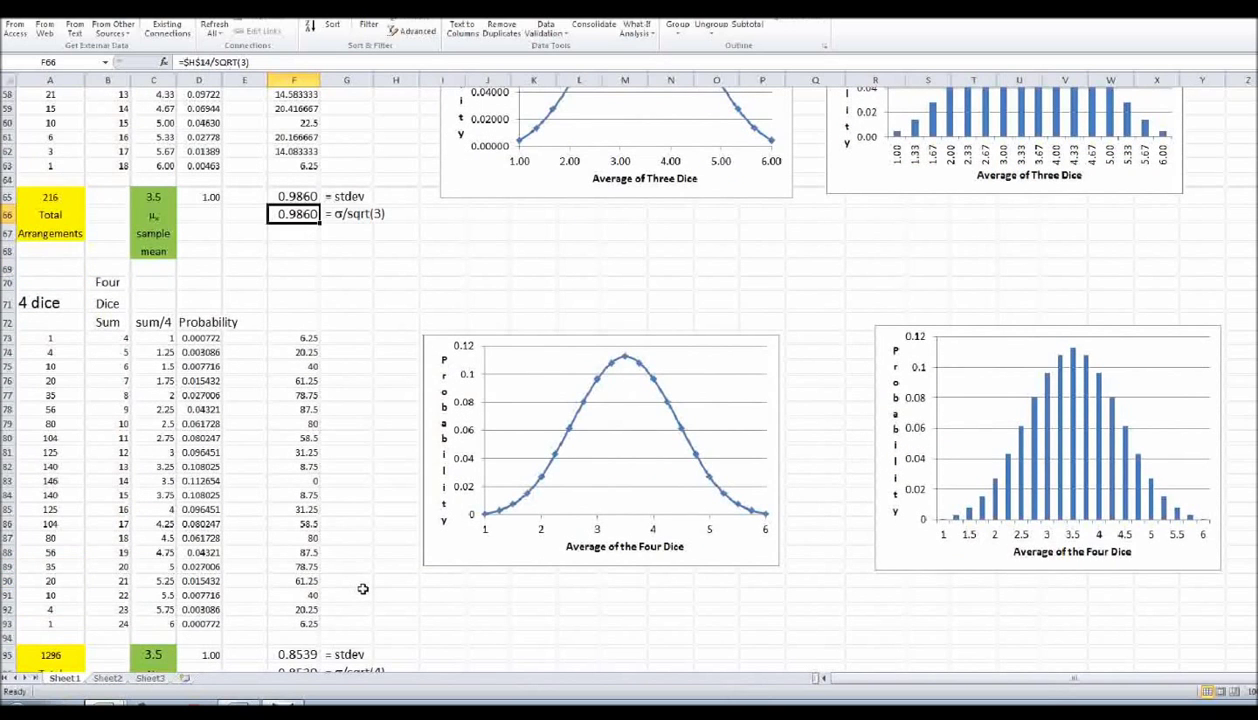
scroll(686, 454, "down", 1)
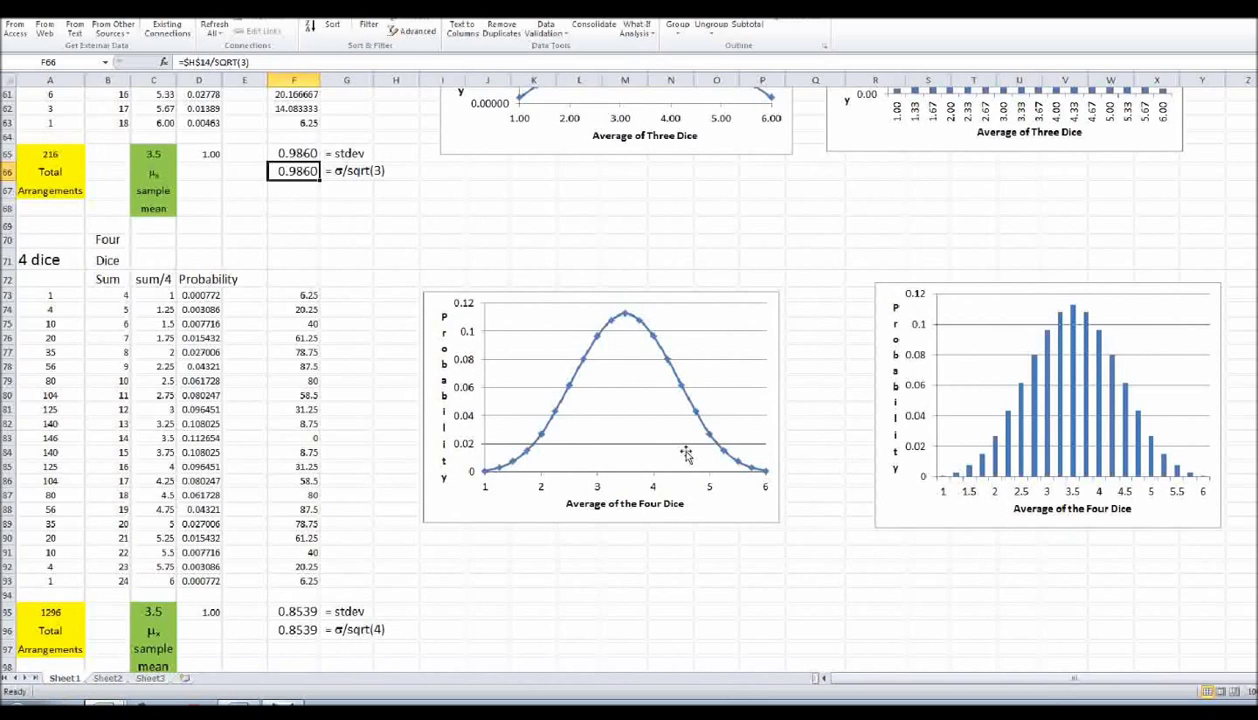
scroll(686, 454, "down", 1)
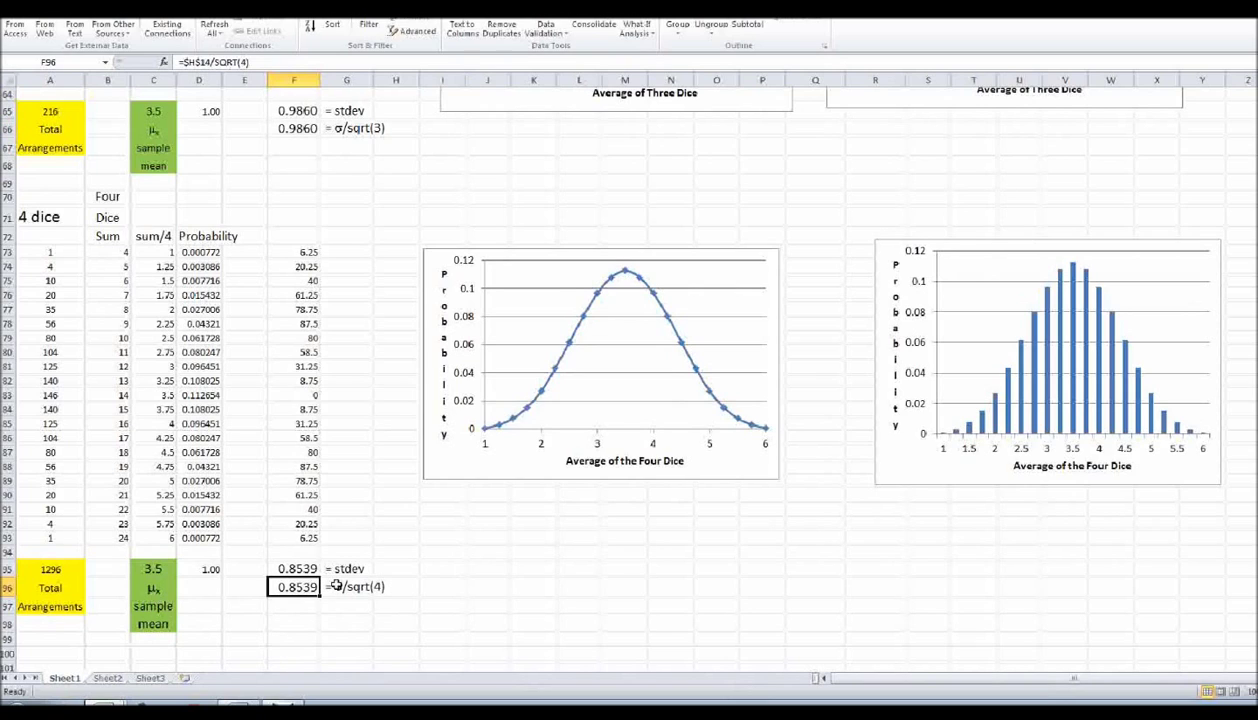
left_click(339, 590)
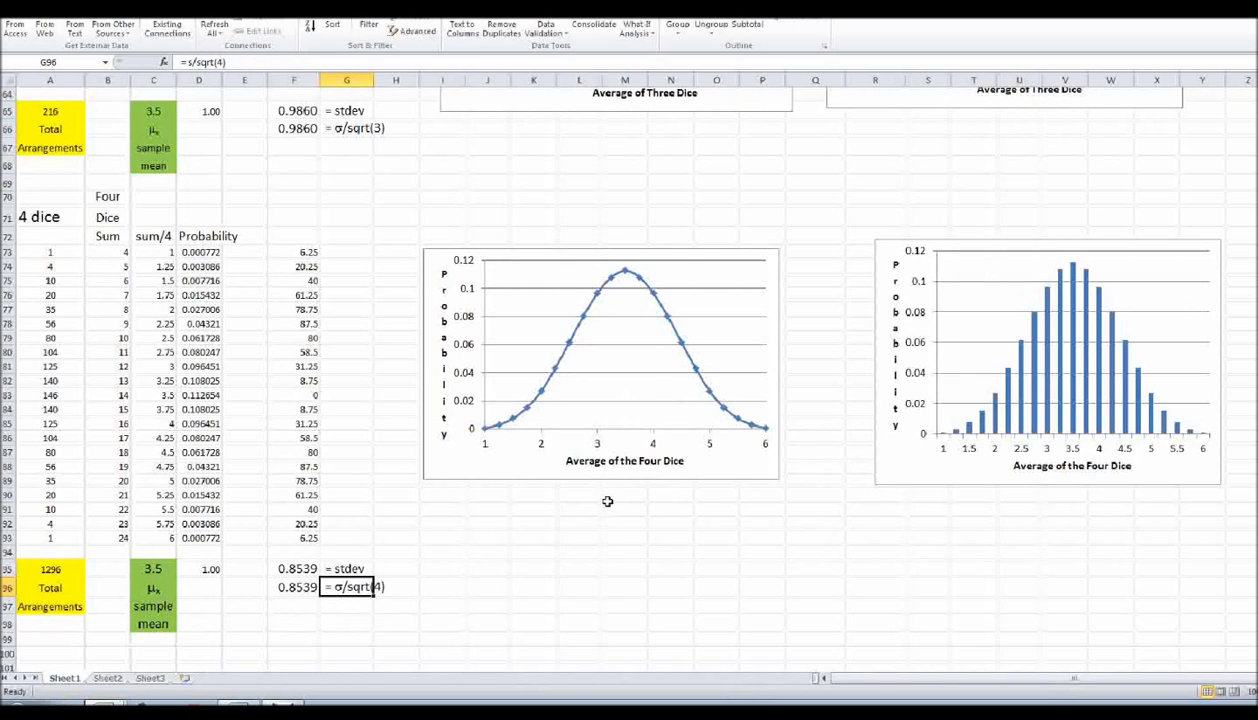
Review the 5 dice distribution table, its charts and the summary values beneath the table.
scroll(607, 501, "down", 9)
scroll(600, 509, "down", 8)
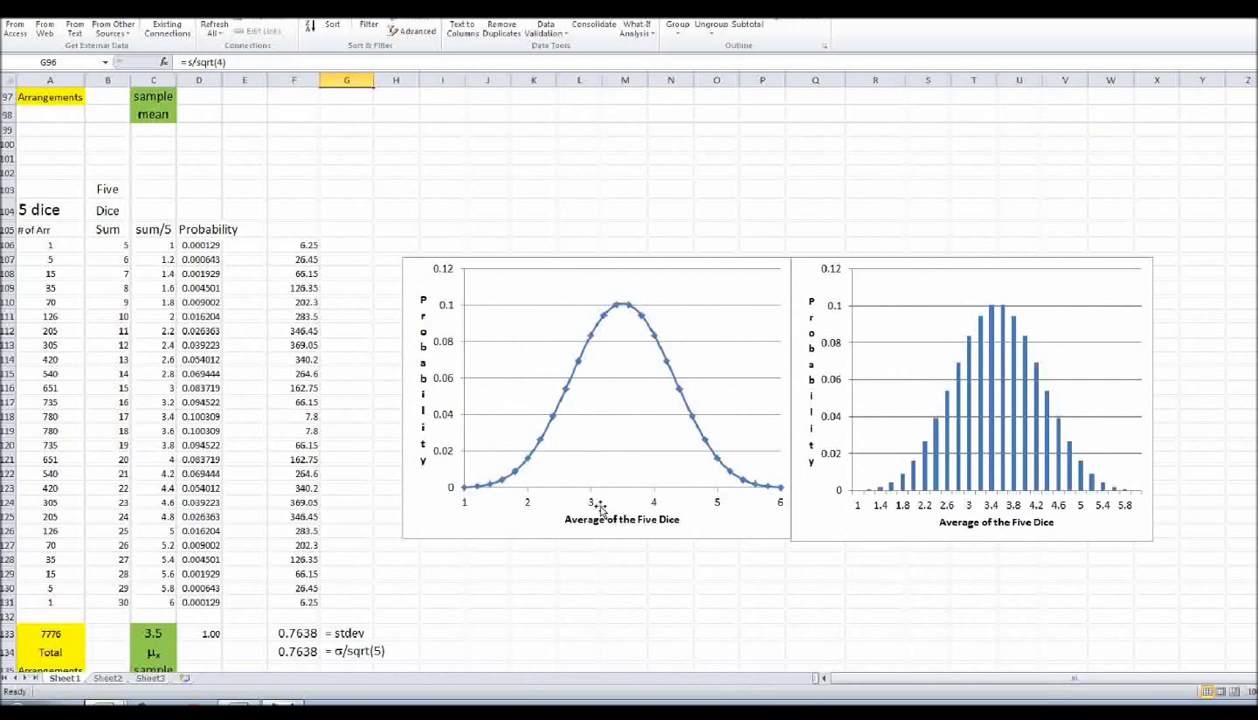
scroll(595, 505, "down", 1)
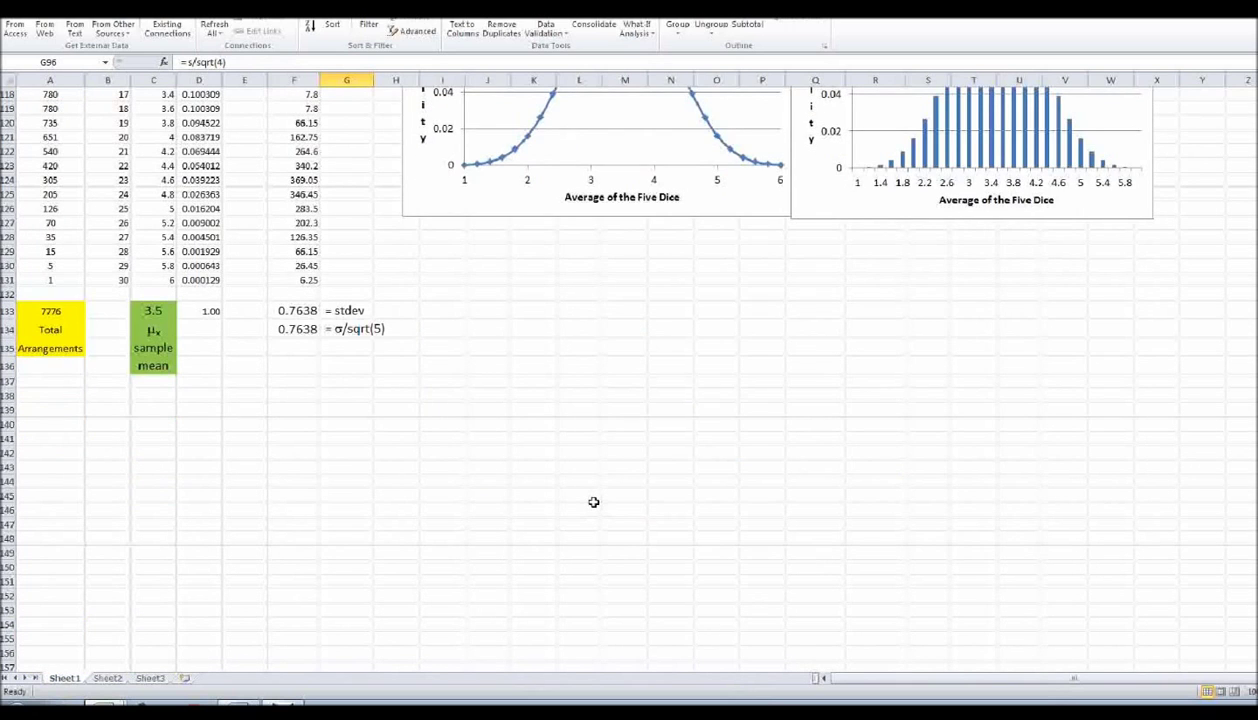
scroll(593, 501, "up", 3)
scroll(593, 501, "up", 2)
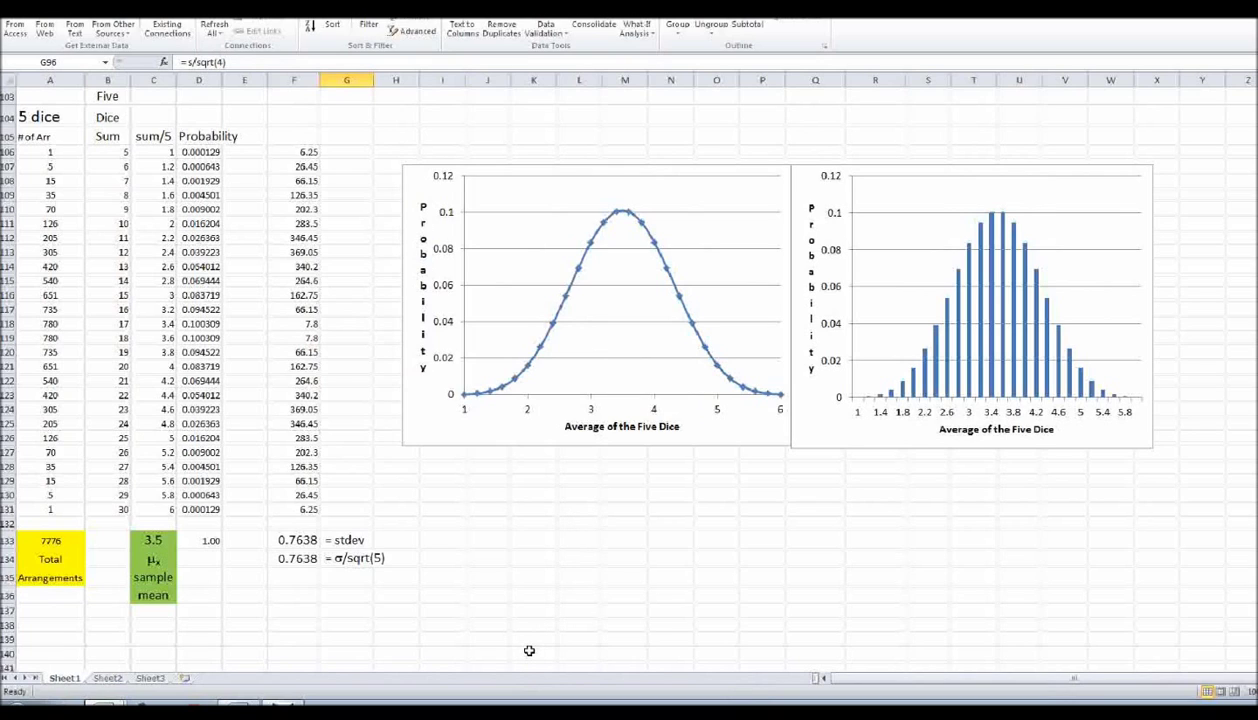
Open Sheet2 and compare the Two Coins average, standard deviation and σ/sqrt(2) formulas with the One Coin average and standard deviation.
left_click(104, 679)
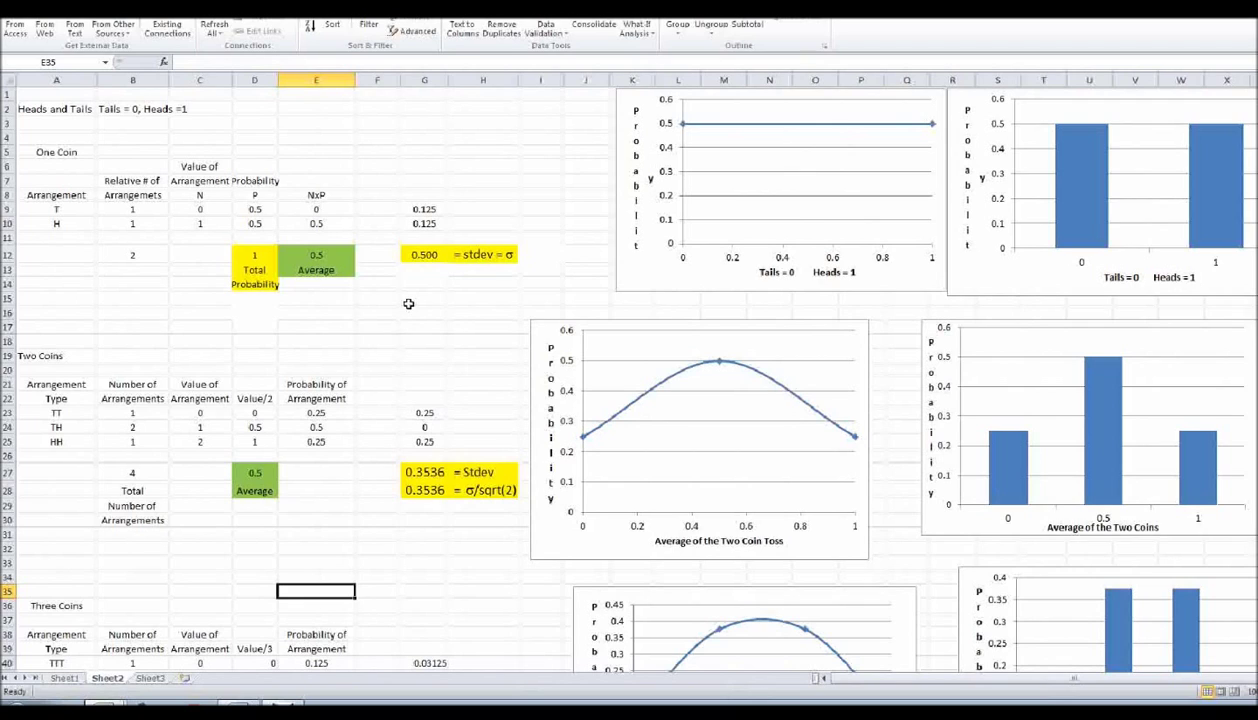
left_click(50, 356)
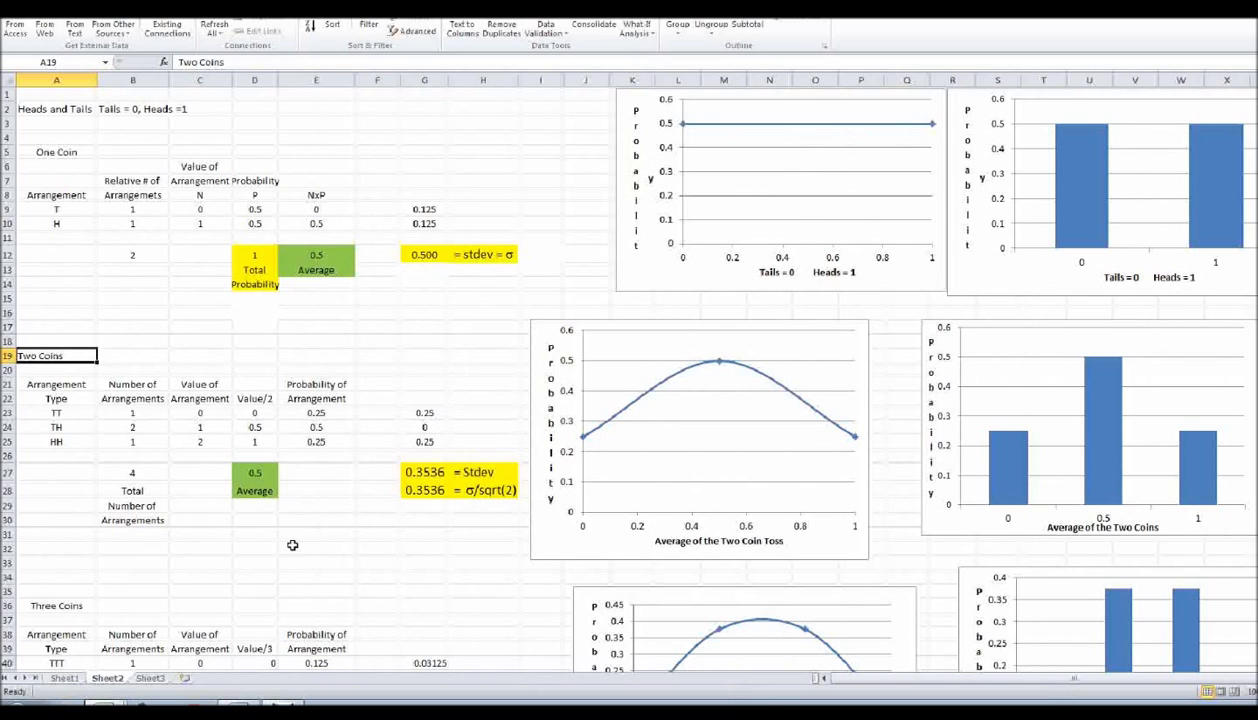
left_click(254, 472)
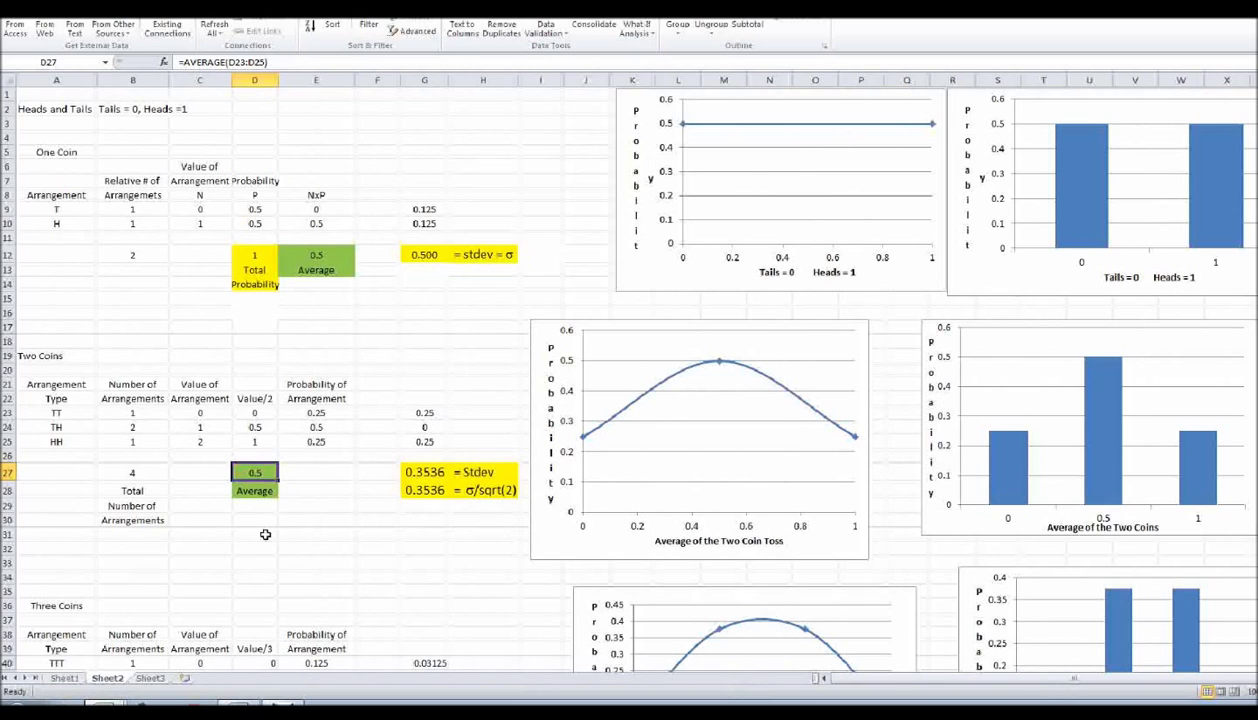
scroll(329, 534, "down", 1)
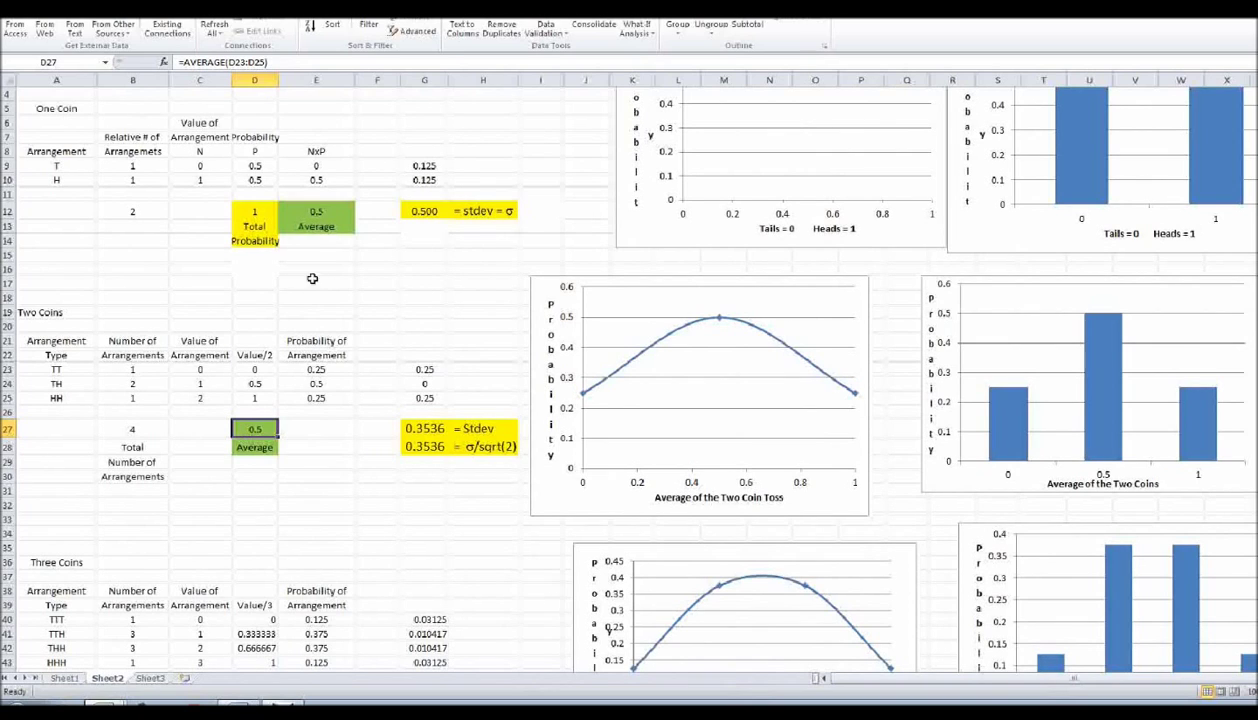
left_click(325, 213)
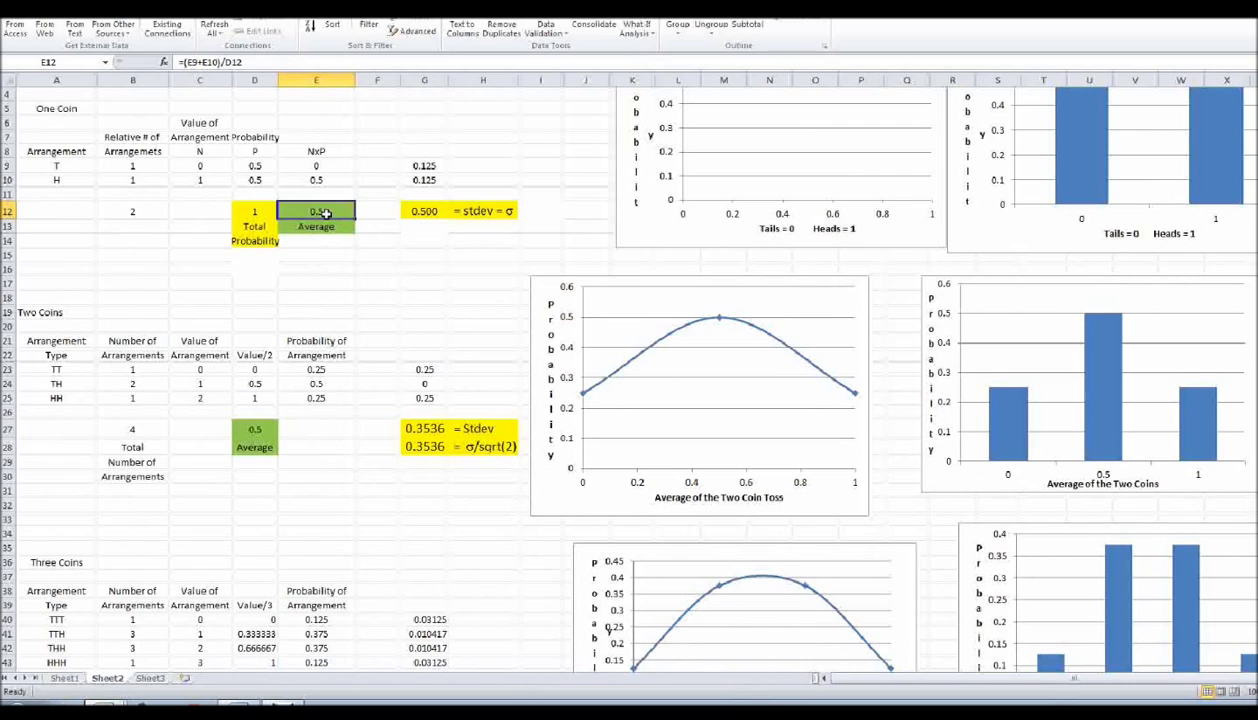
left_click(418, 429)
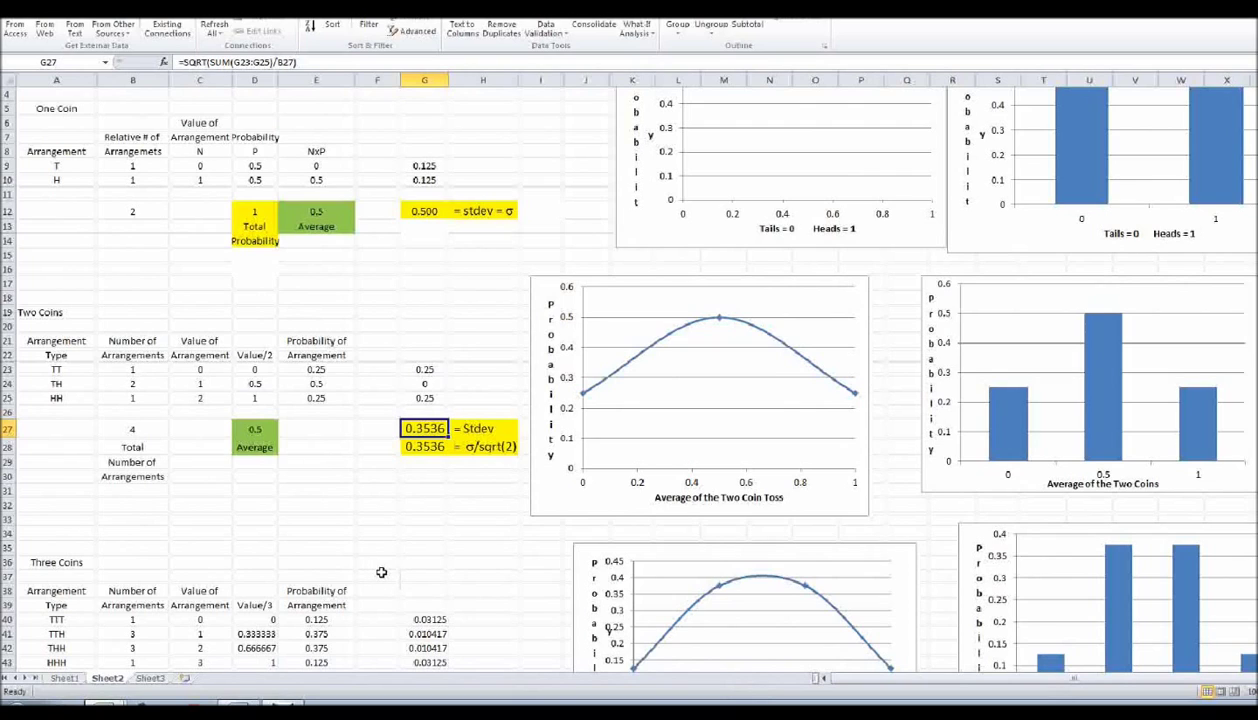
left_click(429, 211)
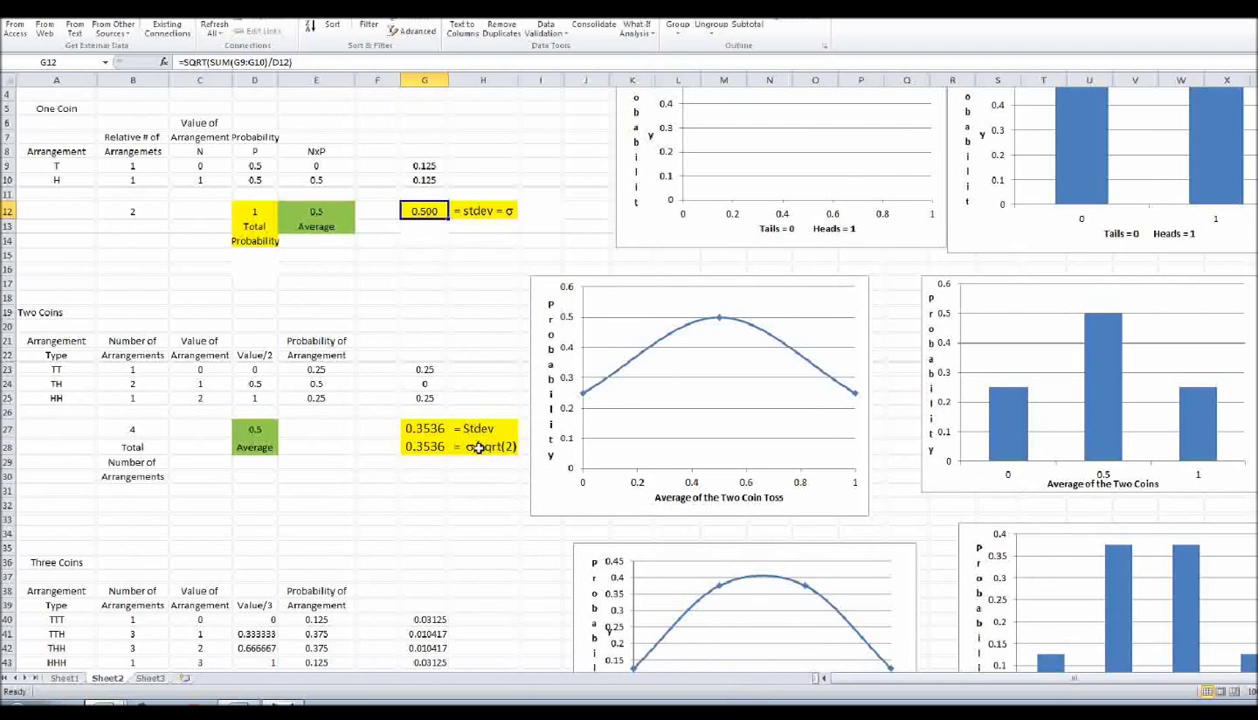
left_click(420, 449)
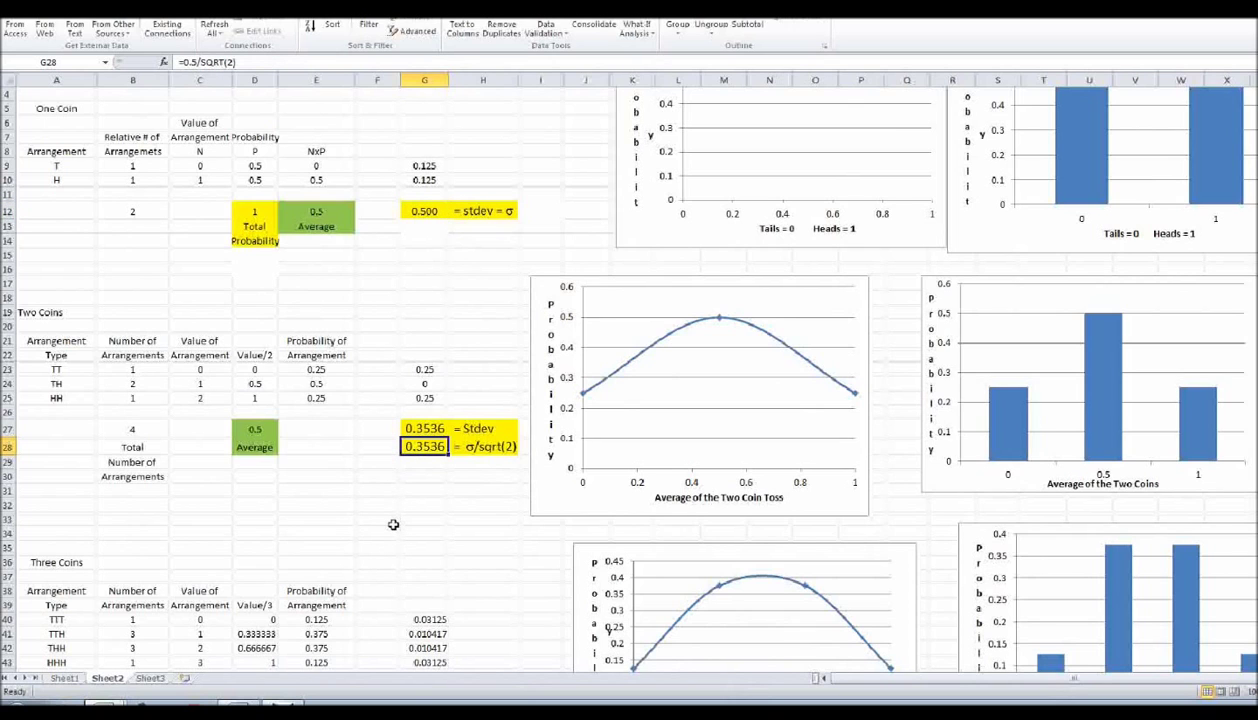
Review the Three Coins table and its probability charts against the Two Coins distribution.
scroll(394, 524, "down", 1)
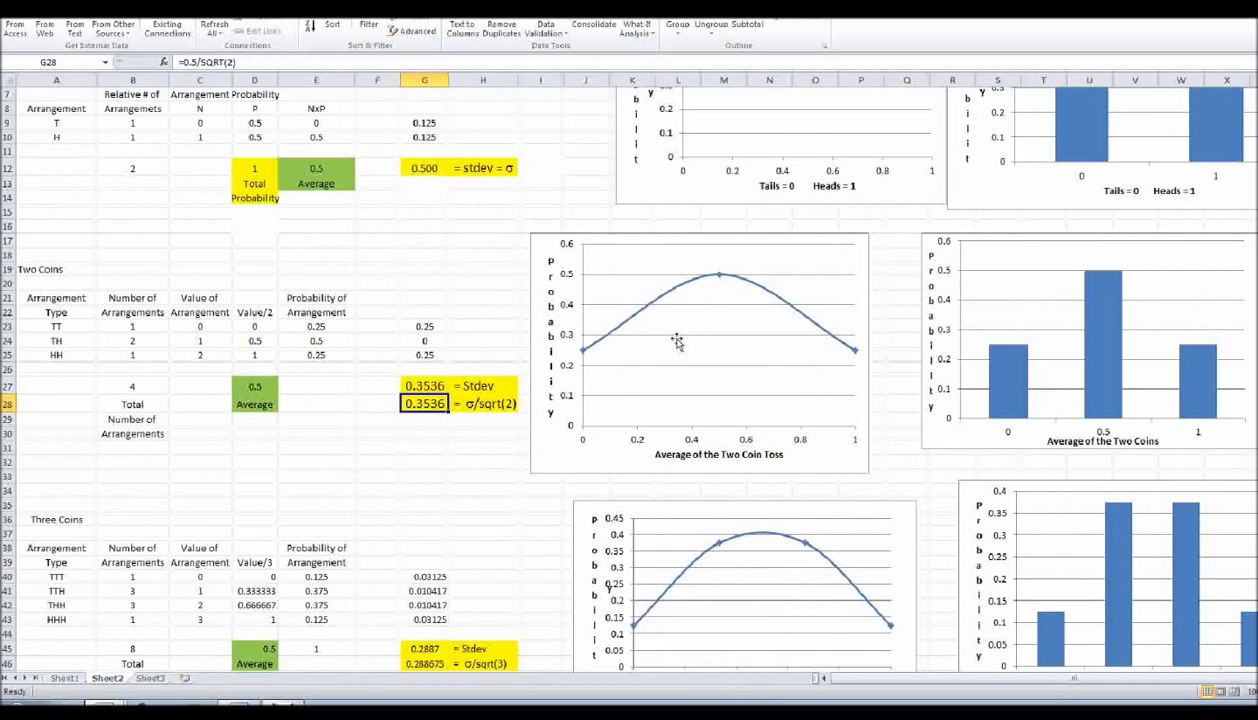
scroll(477, 512, "down", 3)
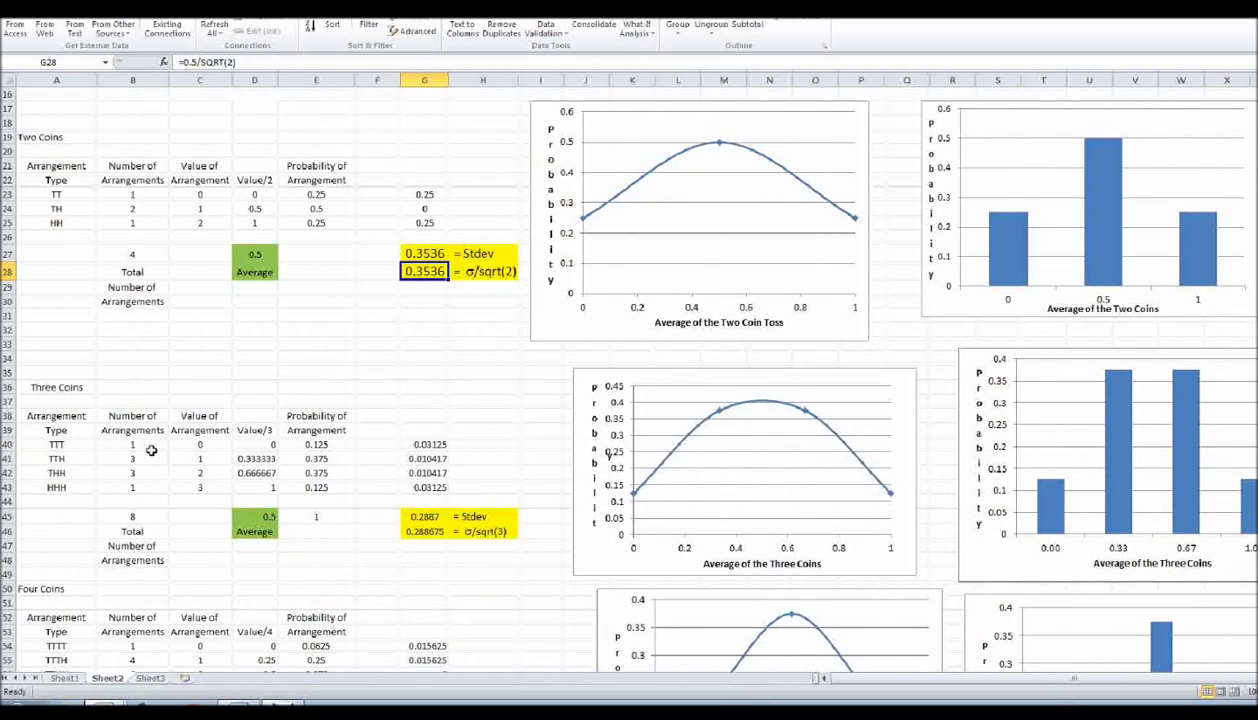
scroll(33, 347, "down", 1)
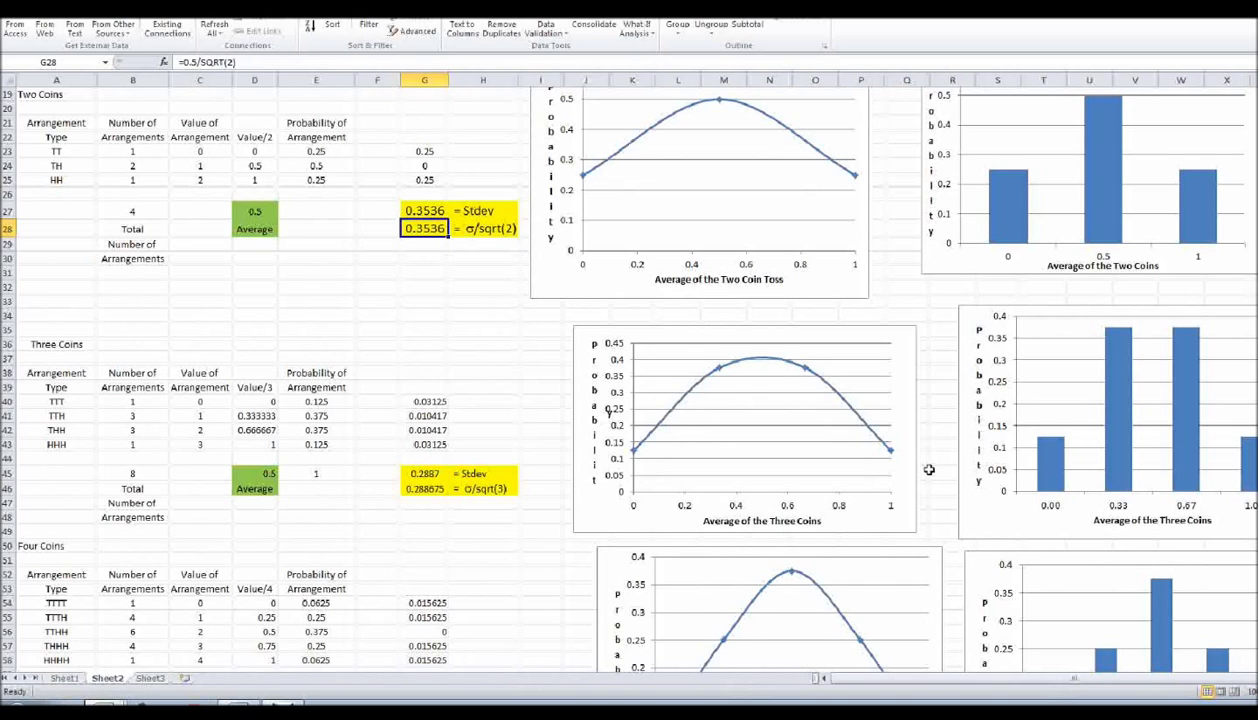
scroll(913, 461, "down", 1)
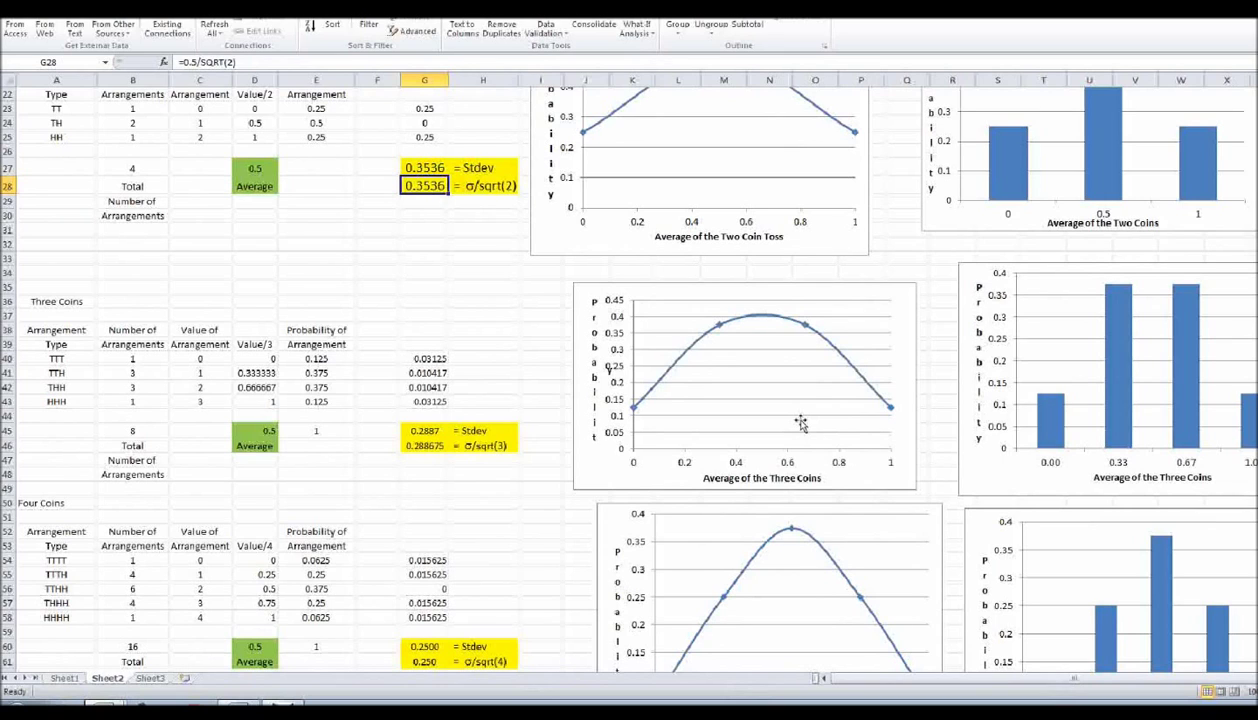
Check the Three Coins standard deviation formula in G45 and compare it with the Two Coins standard deviation.
scroll(800, 423, "down", 1)
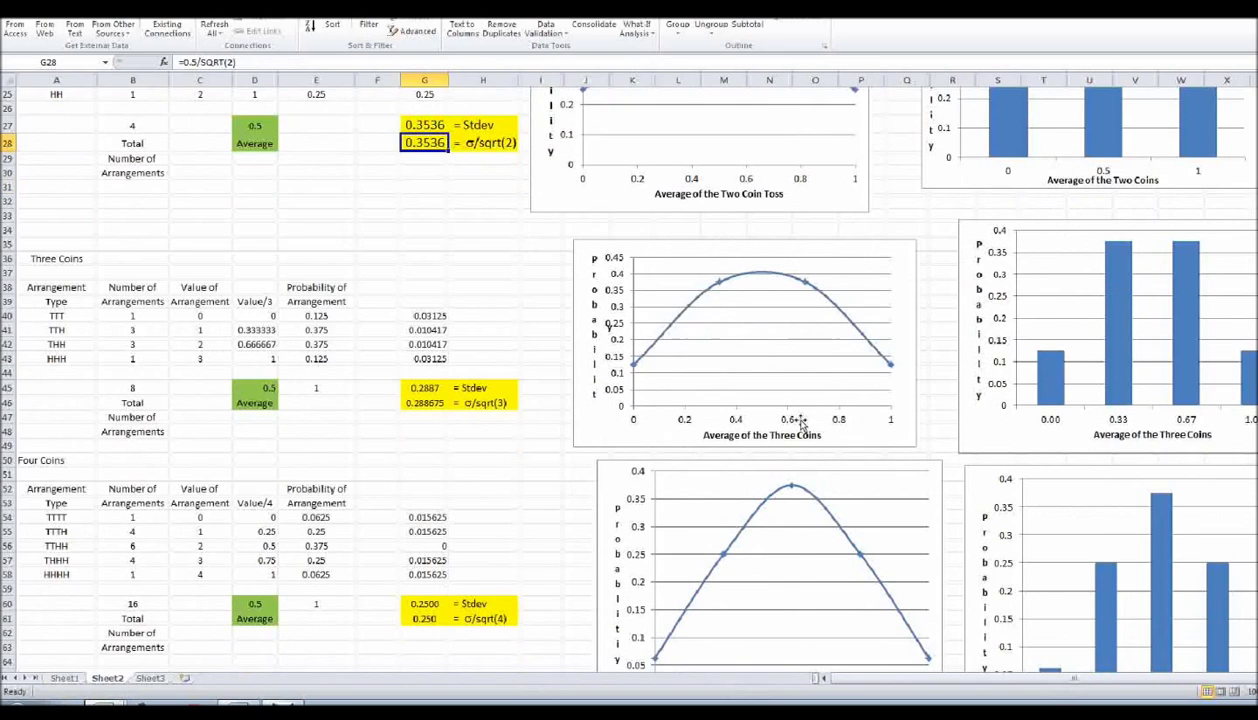
left_click(428, 392)
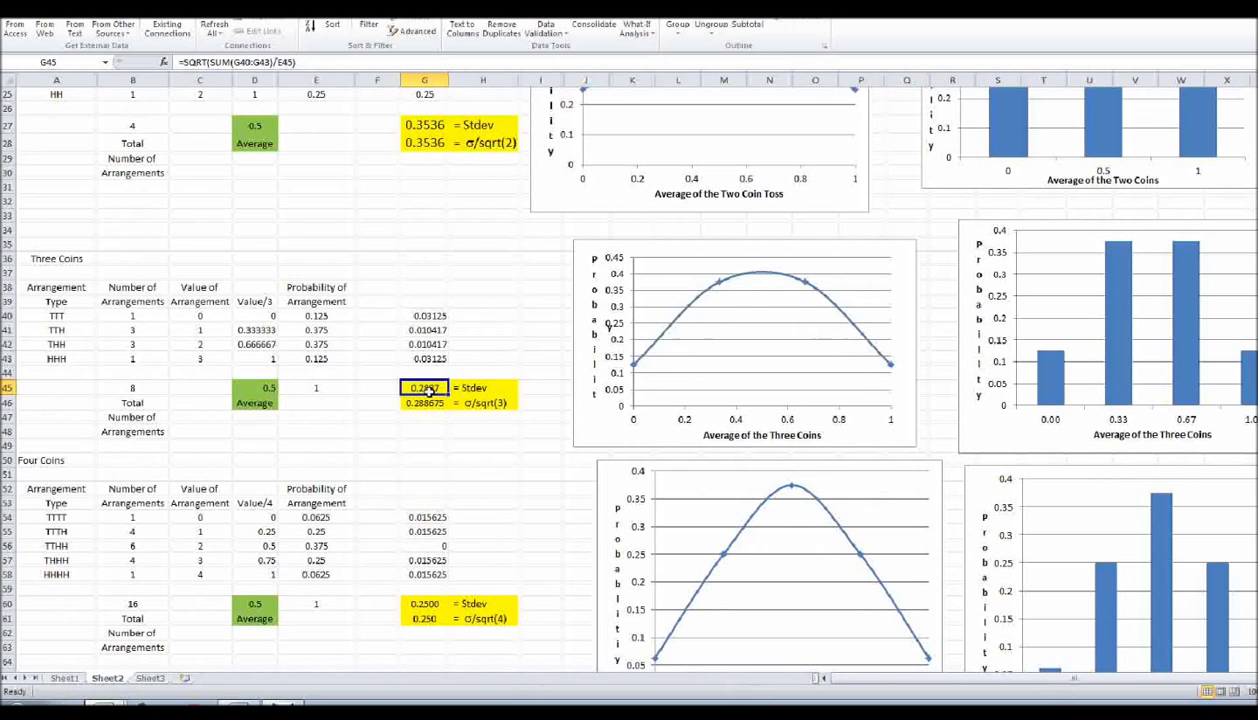
scroll(444, 347, "up", 3)
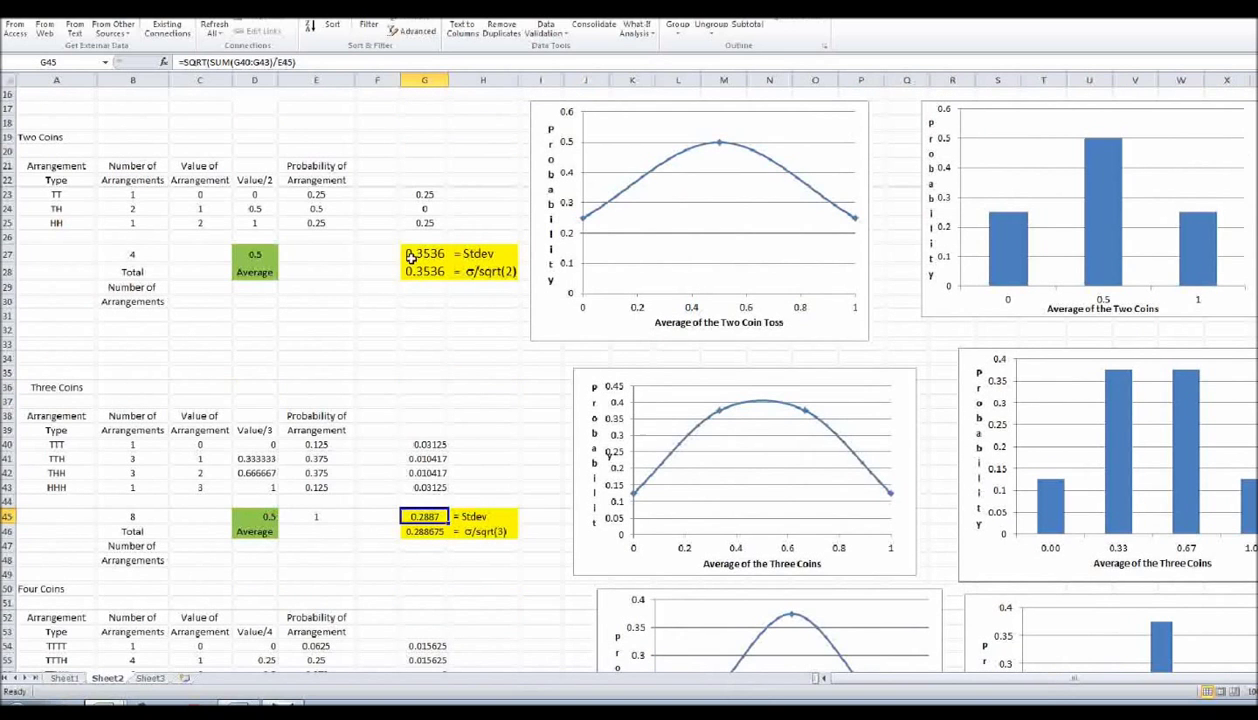
Review the Four Coins table and charts, comparing its standard deviation with σ/sqrt(4).
scroll(454, 462, "down", 5)
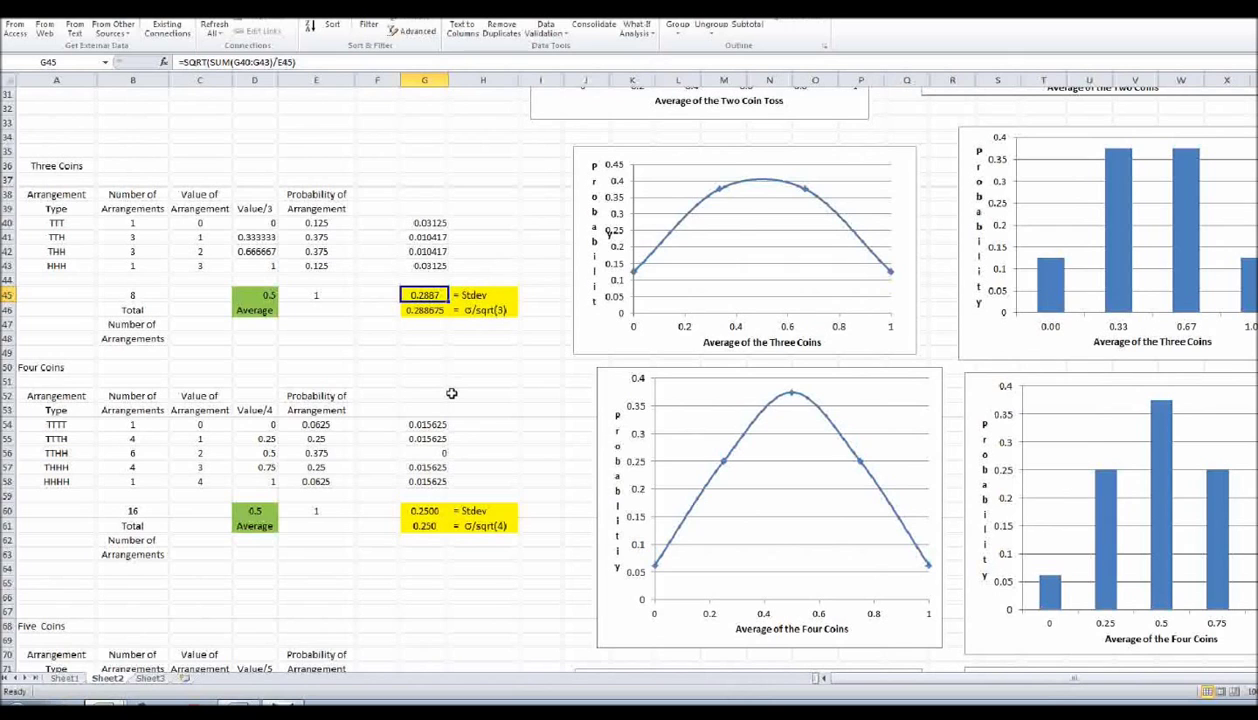
scroll(451, 393, "down", 1)
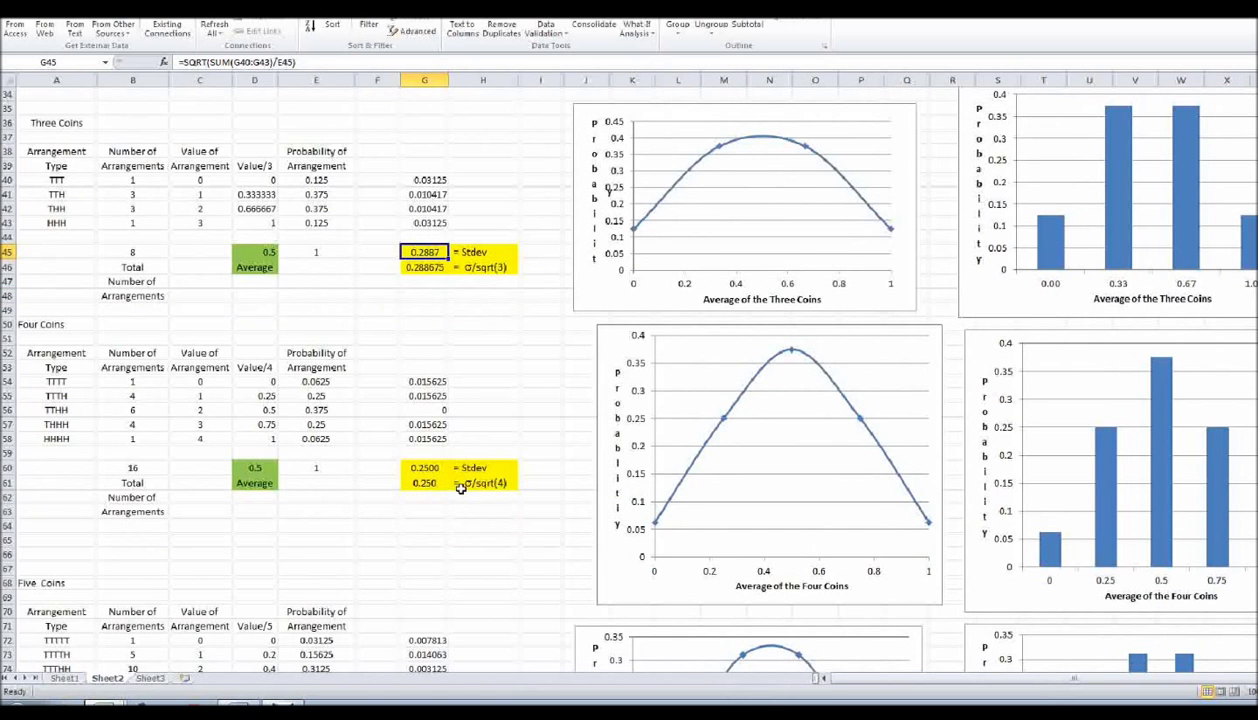
scroll(770, 472, "down", 1)
scroll(770, 472, "down", 5)
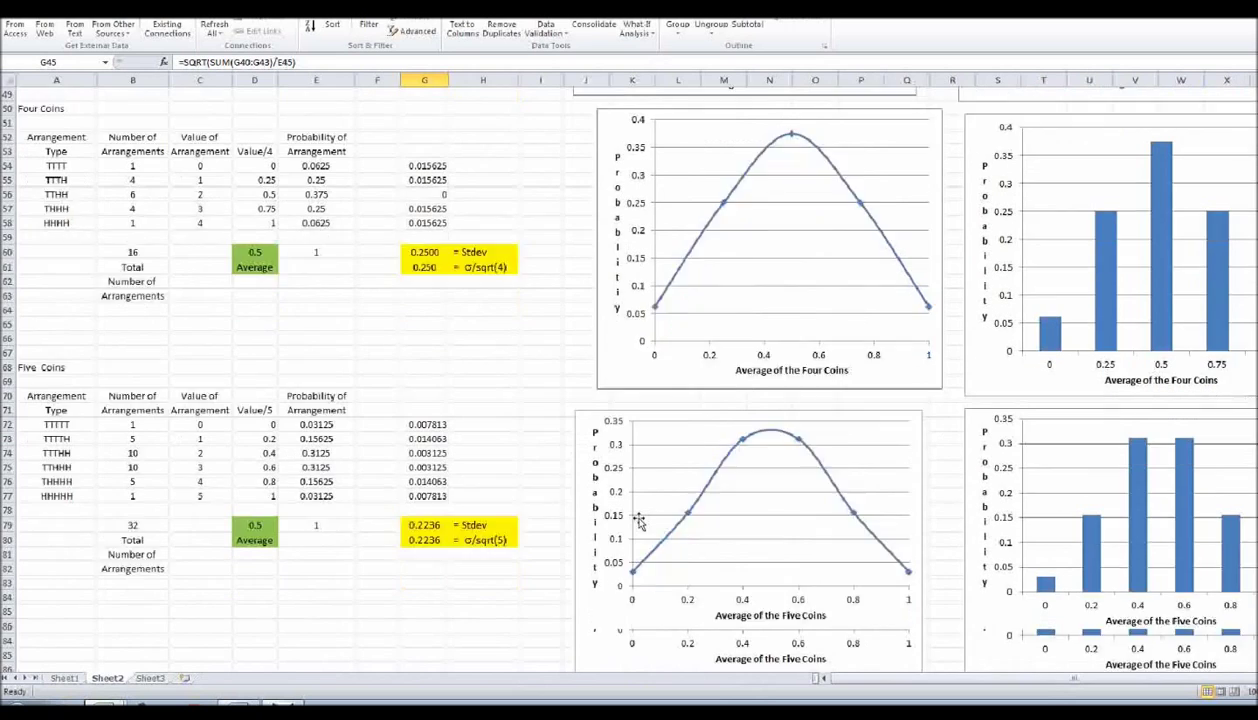
Examine the Five Coins and Six Coins tables, their summary values and the shapes of their probability charts.
scroll(811, 434, "down", 1)
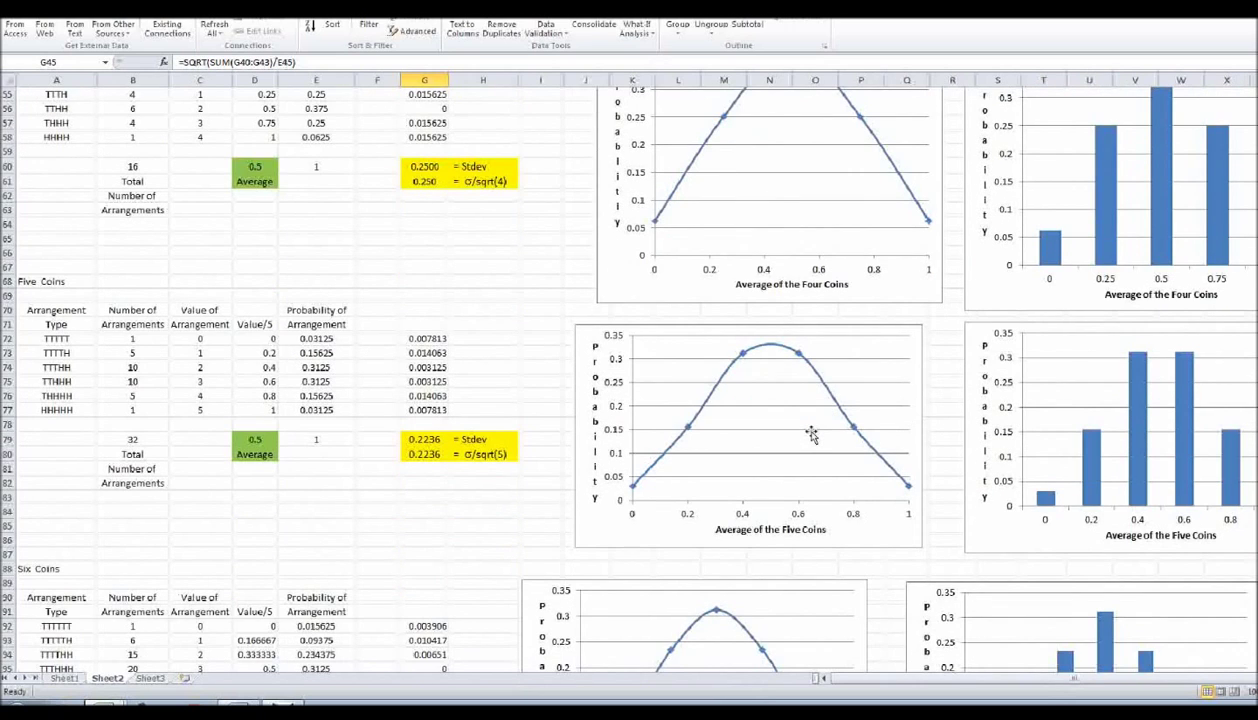
scroll(811, 434, "down", 1)
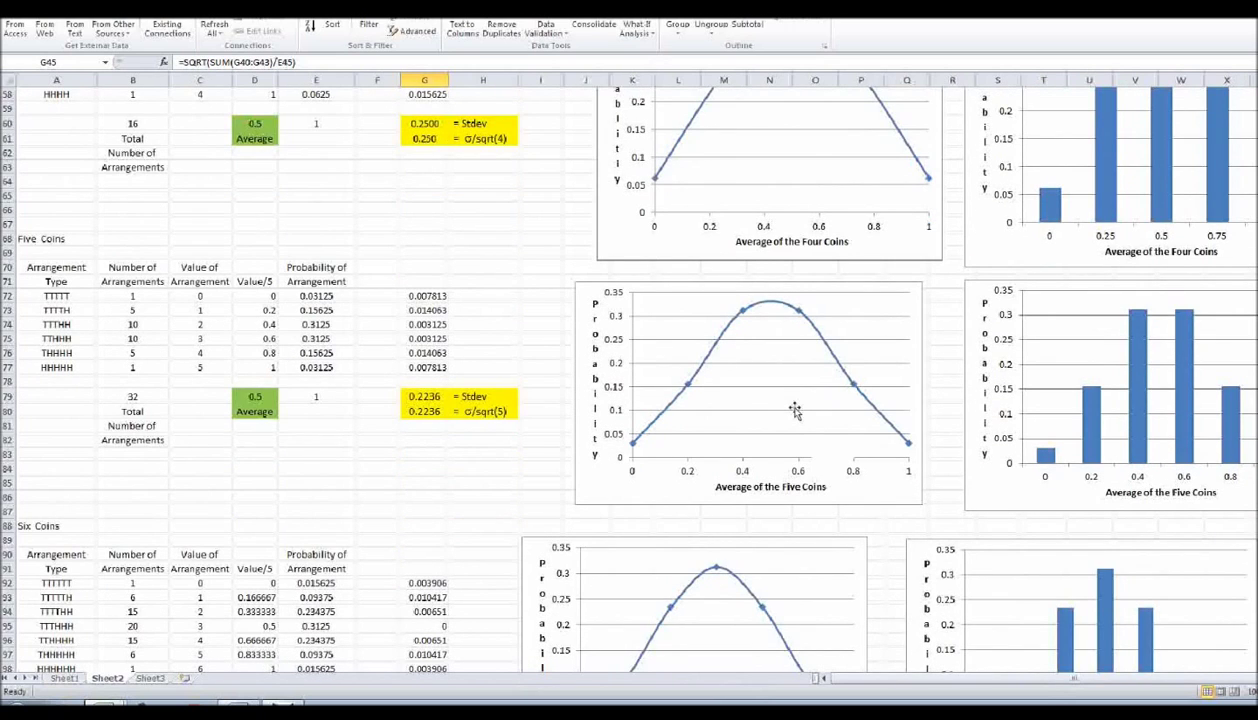
scroll(408, 455, "down", 2)
scroll(409, 462, "down", 4)
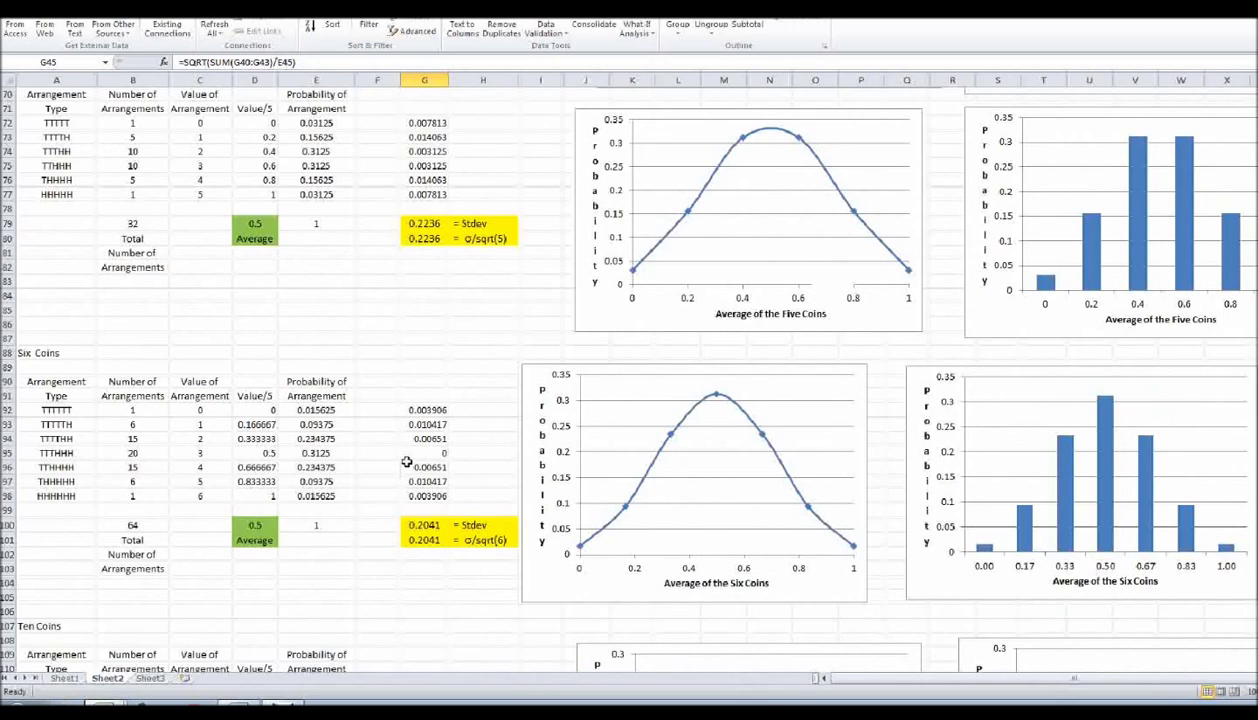
Inspect the Ten Coins table's all-heads and all-tails arrangement types and the number of arrangements for a single head.
scroll(407, 461, "down", 5)
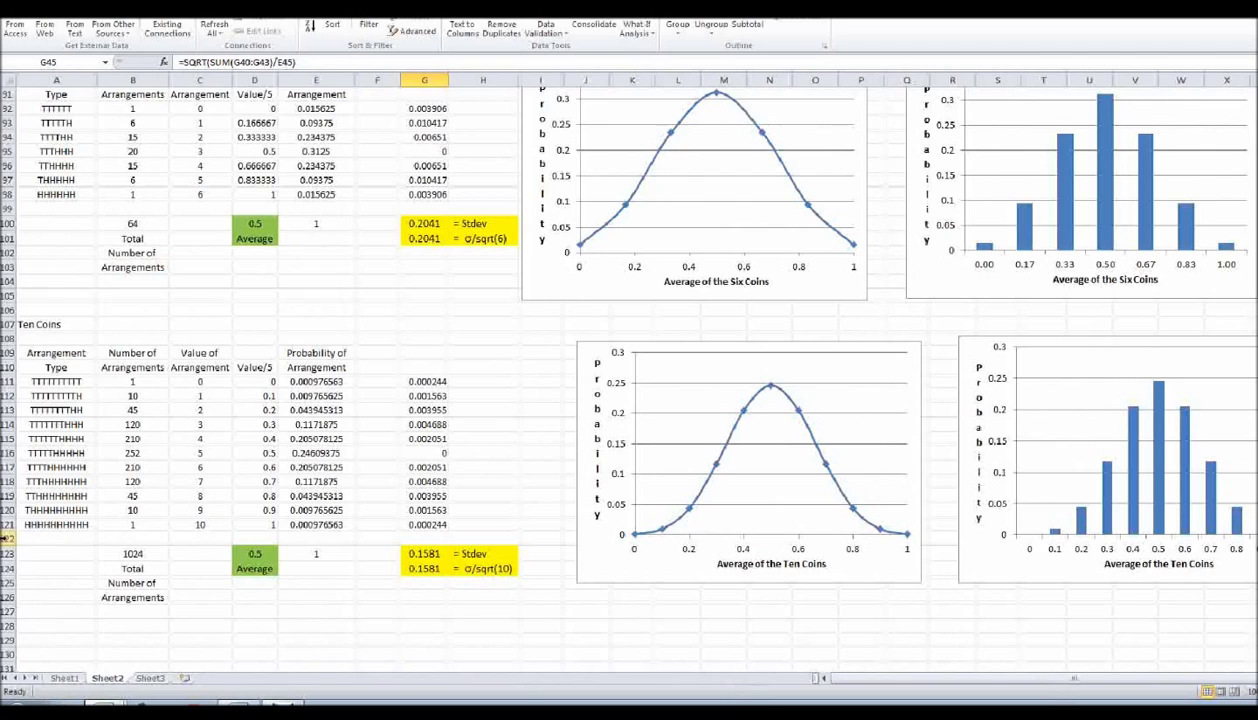
left_click(34, 525)
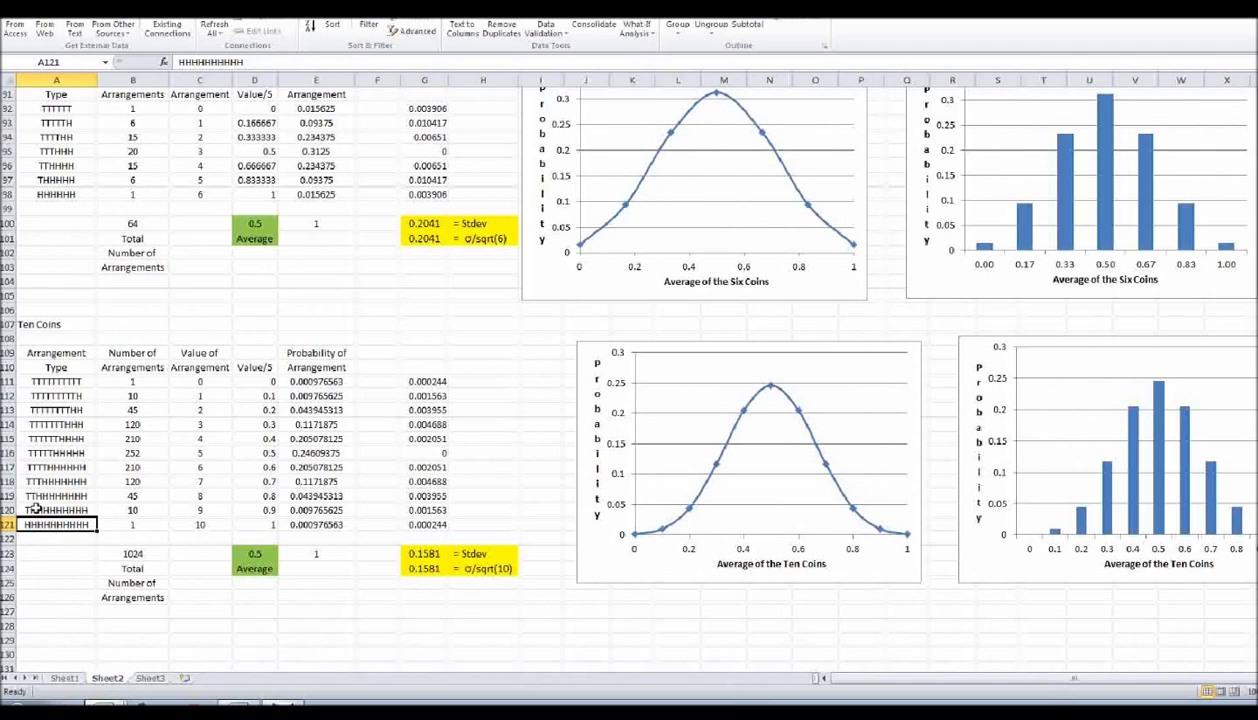
left_click(58, 382)
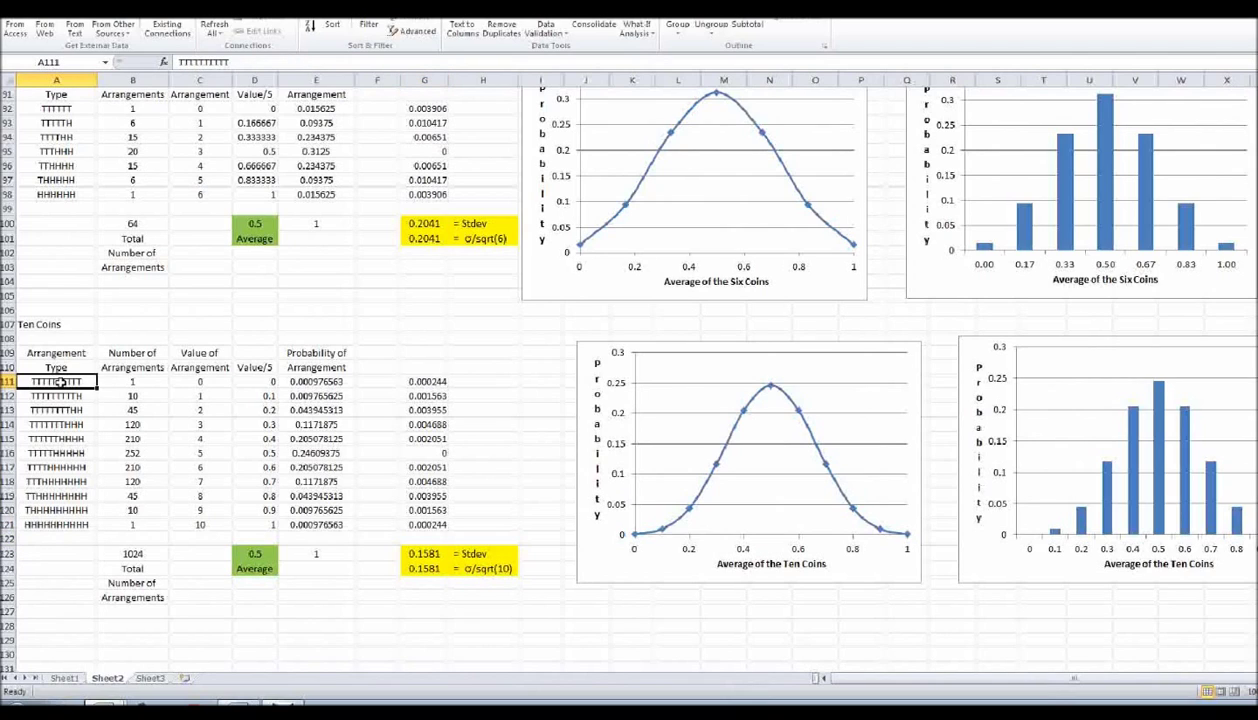
left_click(54, 525)
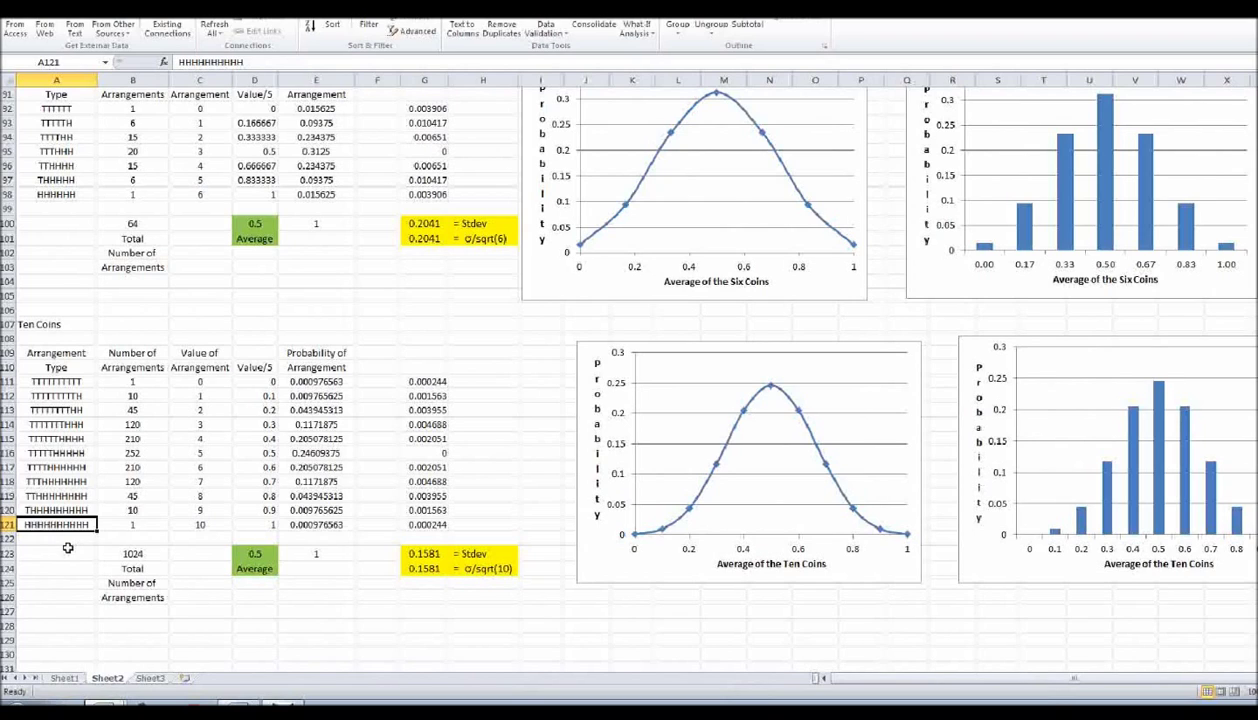
left_click(135, 396)
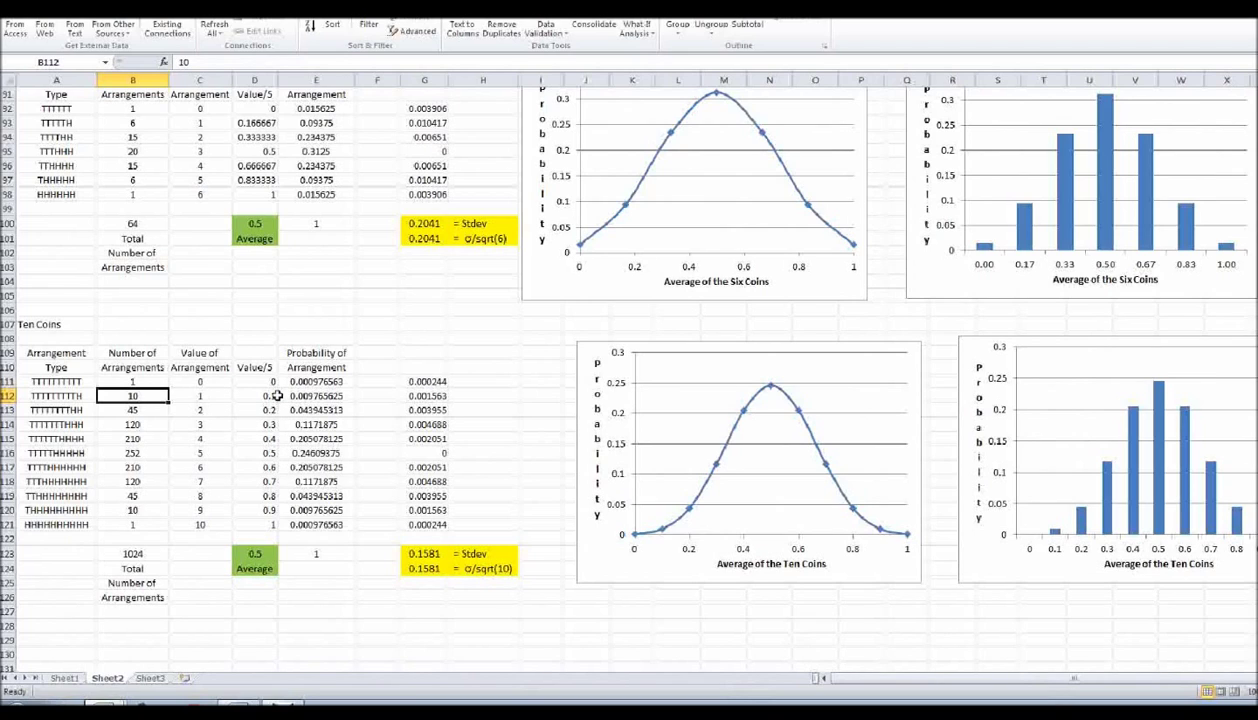
Check the Ten Coins average formula in D123 and compare that average with the One Coin average.
left_click(261, 553)
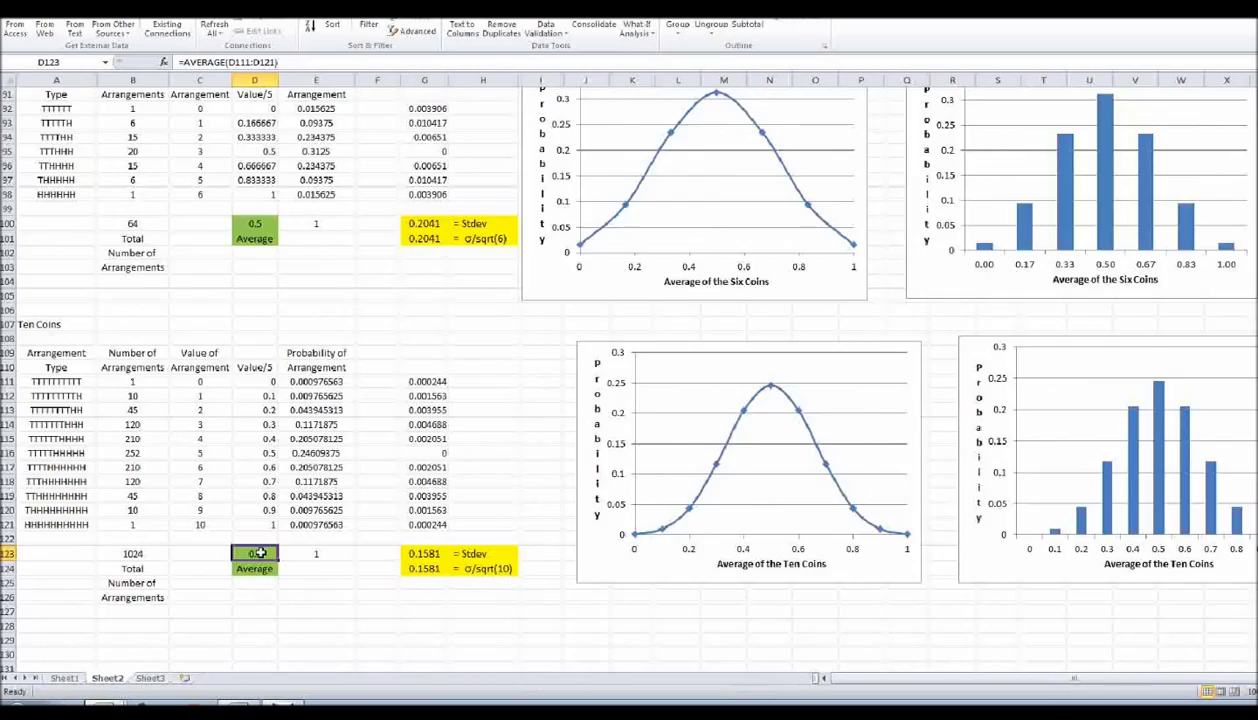
scroll(357, 399, "up", 20)
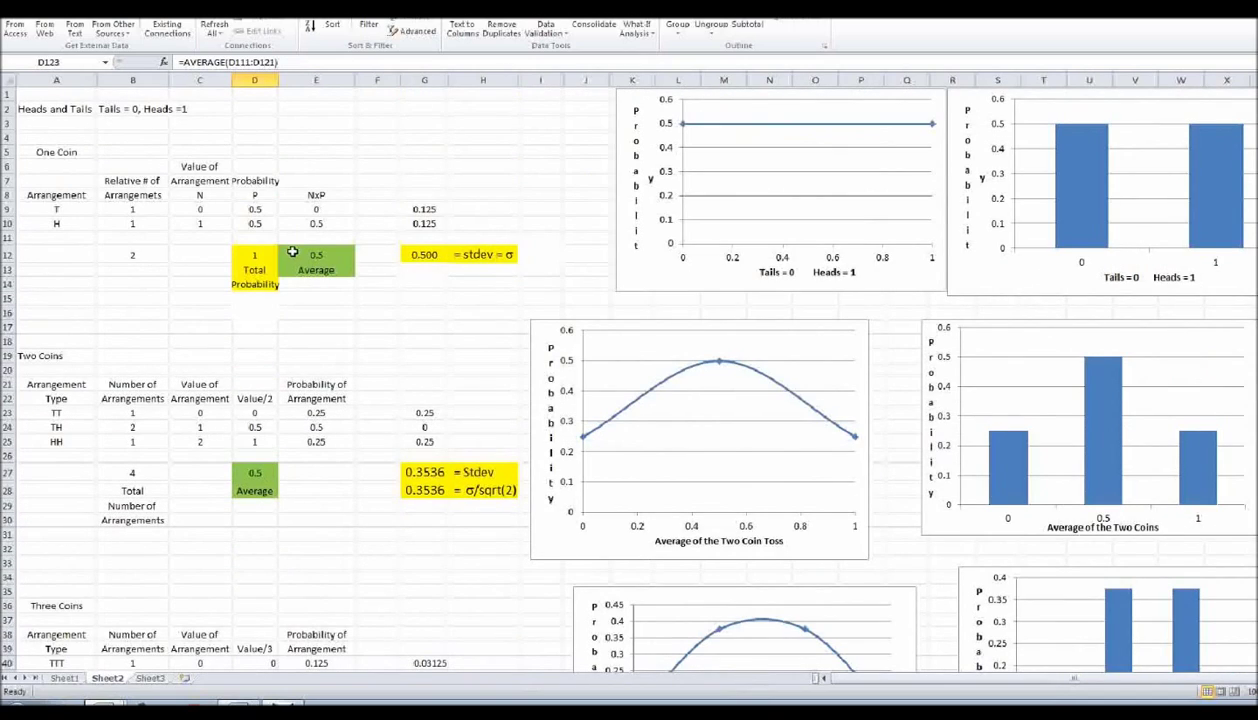
scroll(291, 252, "down", 15)
scroll(284, 293, "down", 17)
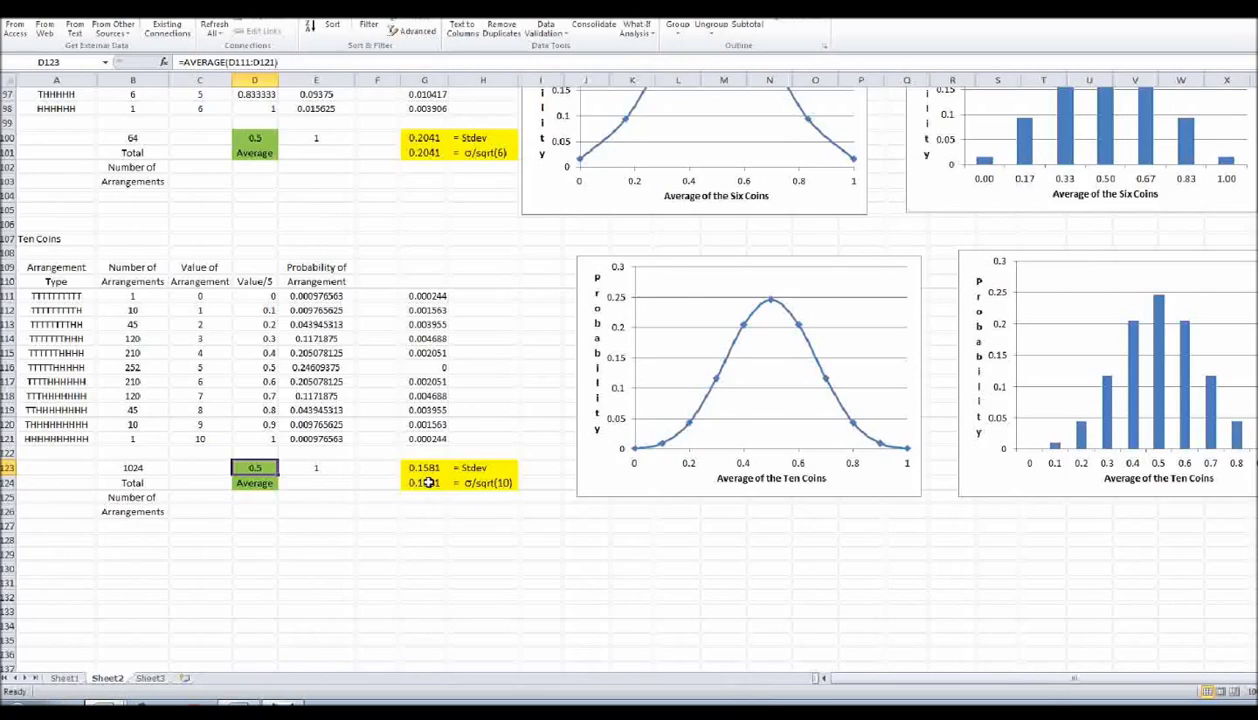
Compare the standard deviations with their σ/sqrt(n) values across the coin tables, ending at Ten Coins.
scroll(428, 483, "up", 7)
scroll(431, 483, "up", 20)
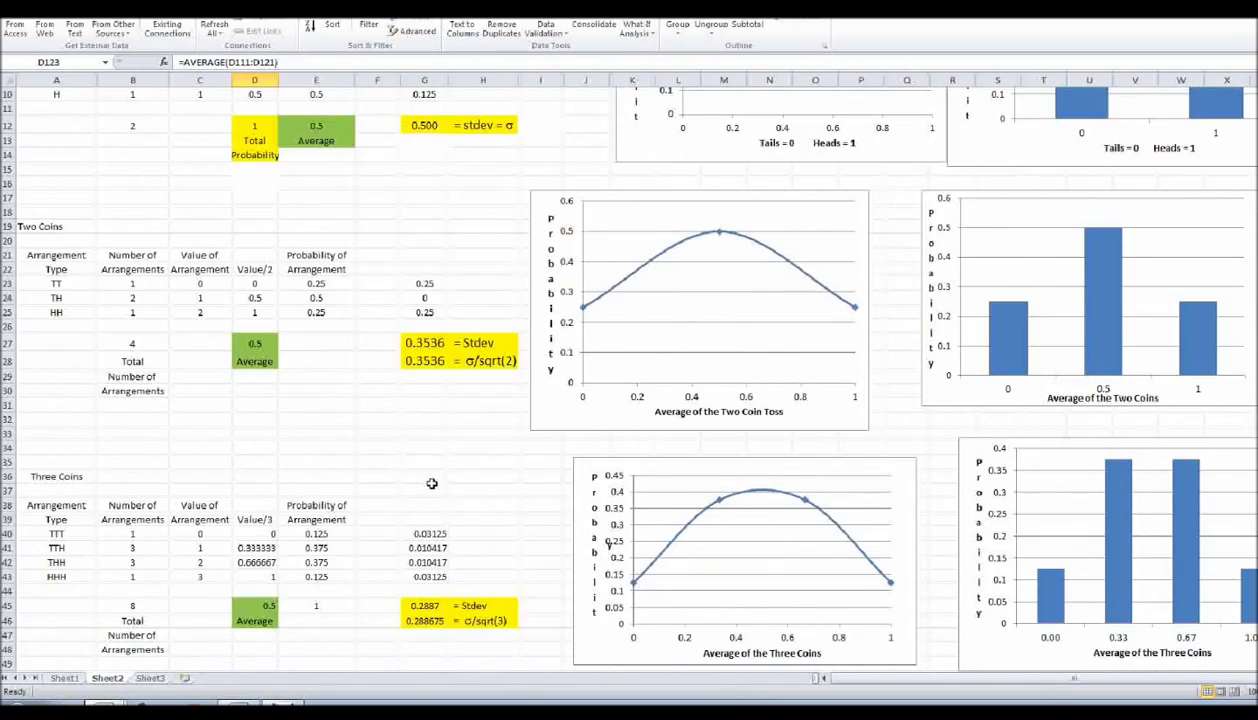
scroll(424, 280, "down", 7)
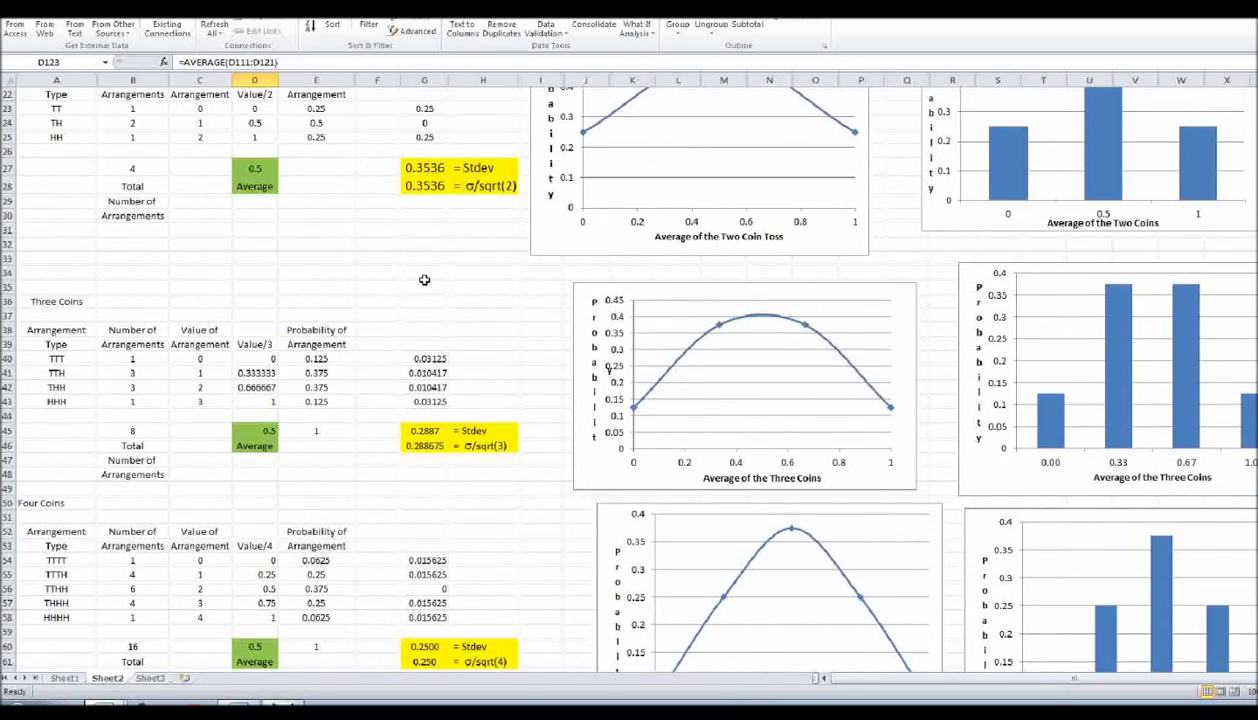
scroll(424, 280, "down", 18)
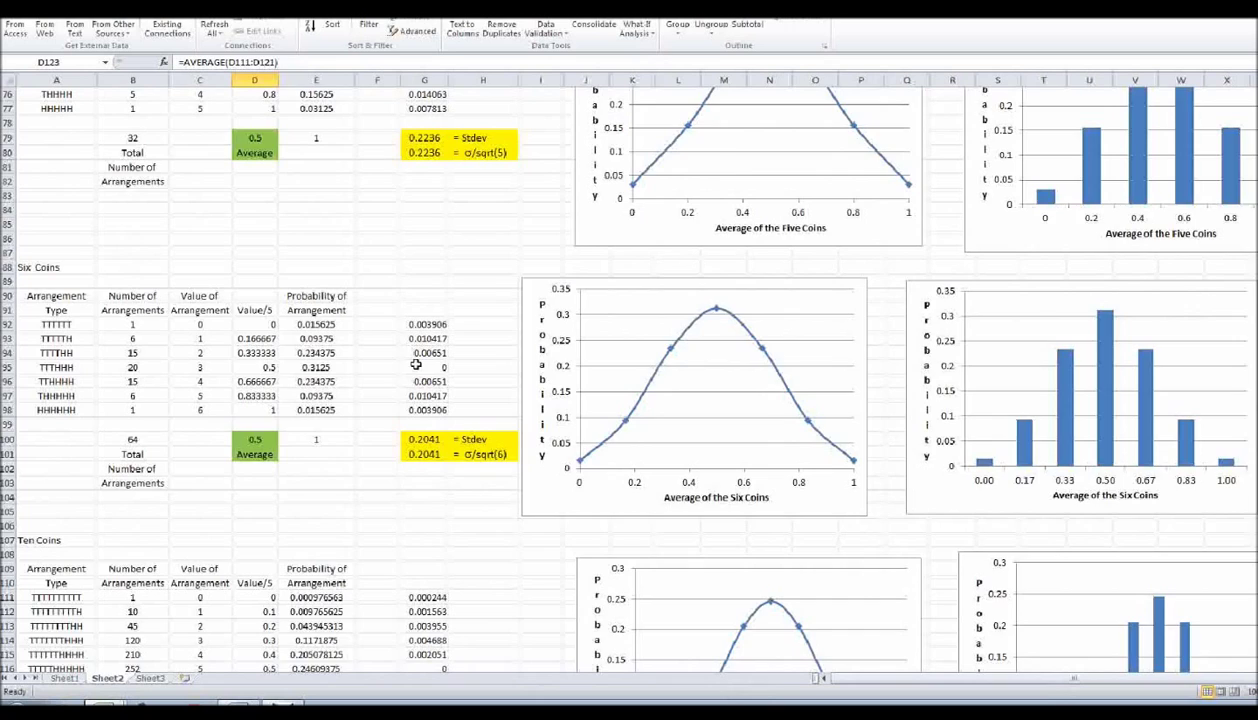
scroll(416, 364, "down", 11)
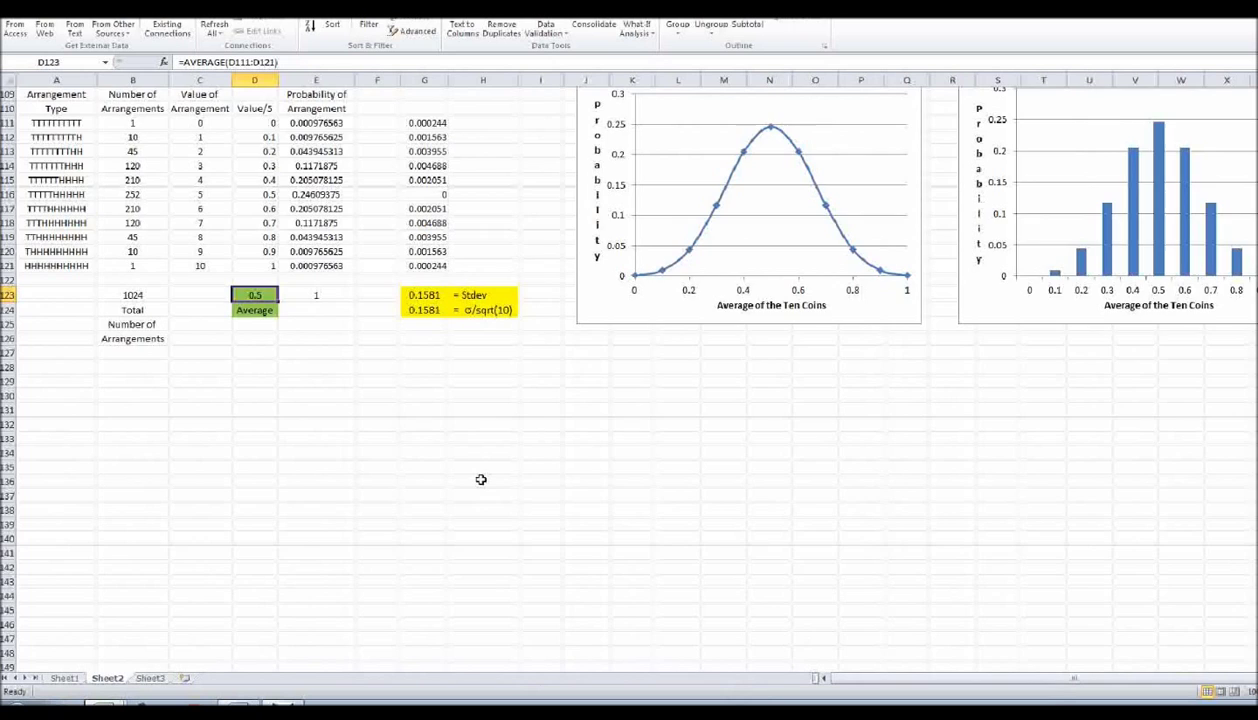
Compare the One Coin probability charts with the Ten Coins charts to see how the distribution's shape changes.
scroll(480, 479, "up", 20)
scroll(477, 479, "up", 15)
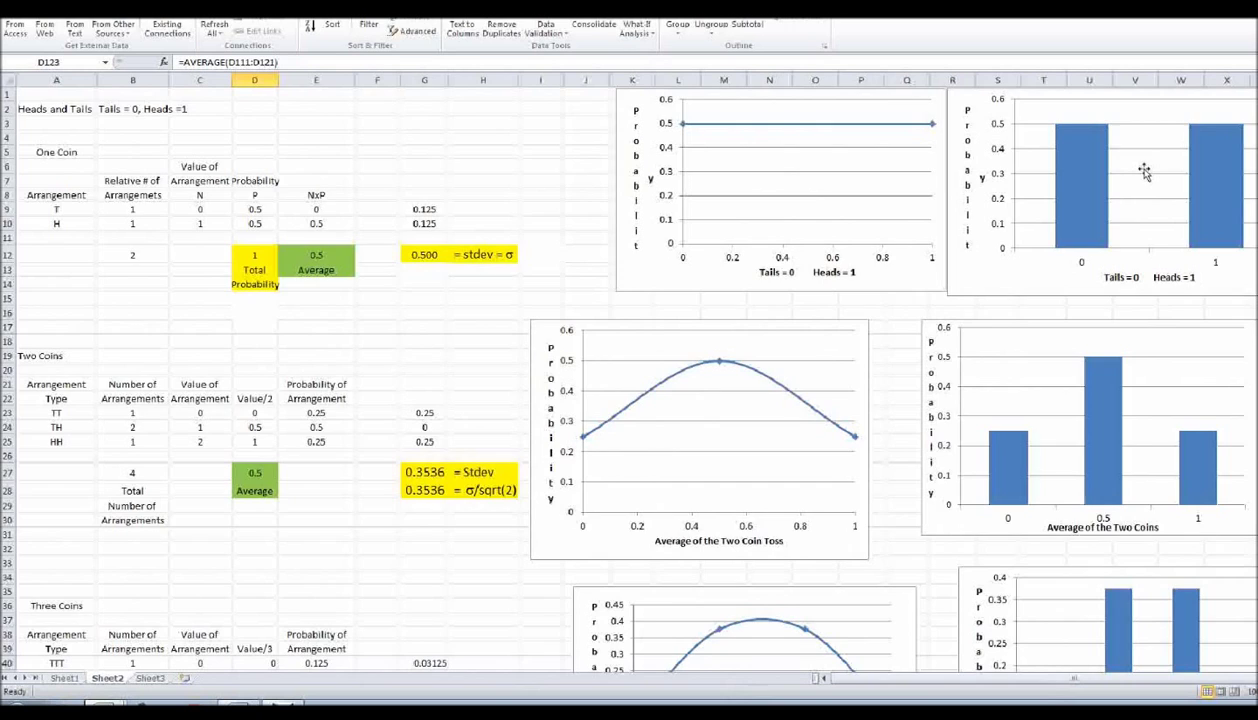
scroll(1145, 172, "down", 20)
scroll(1083, 226, "down", 13)
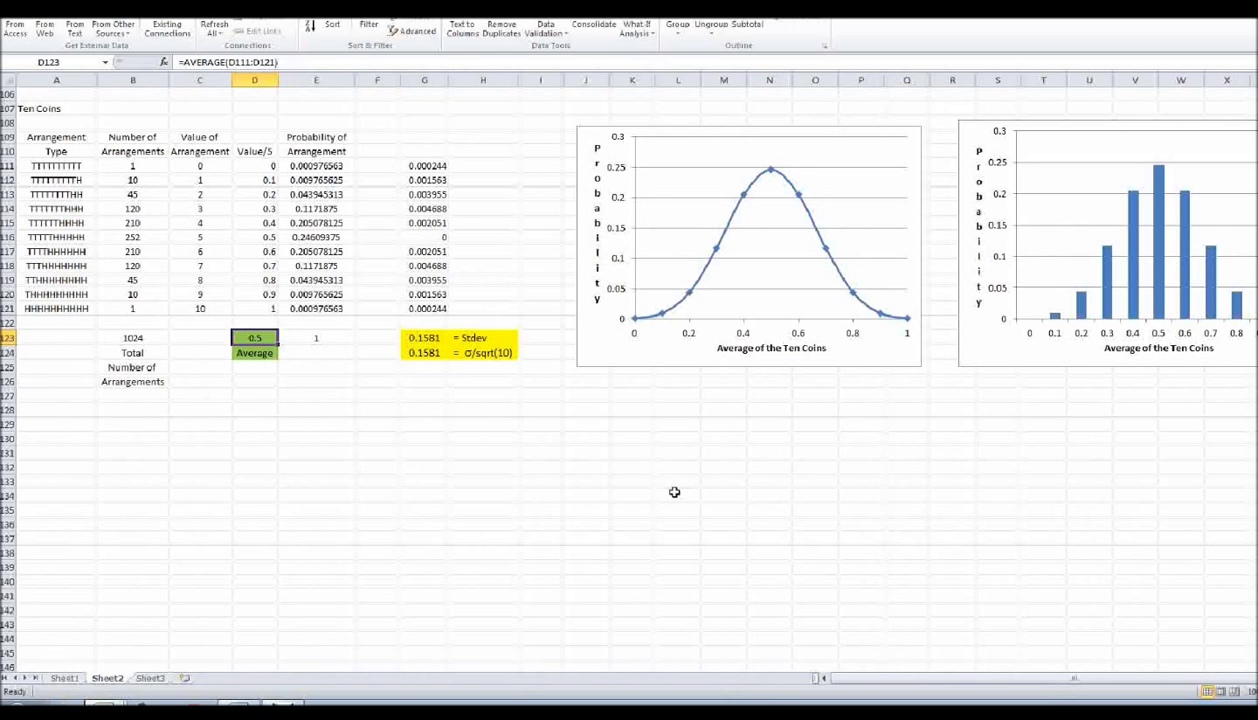
scroll(674, 492, "up", 5)
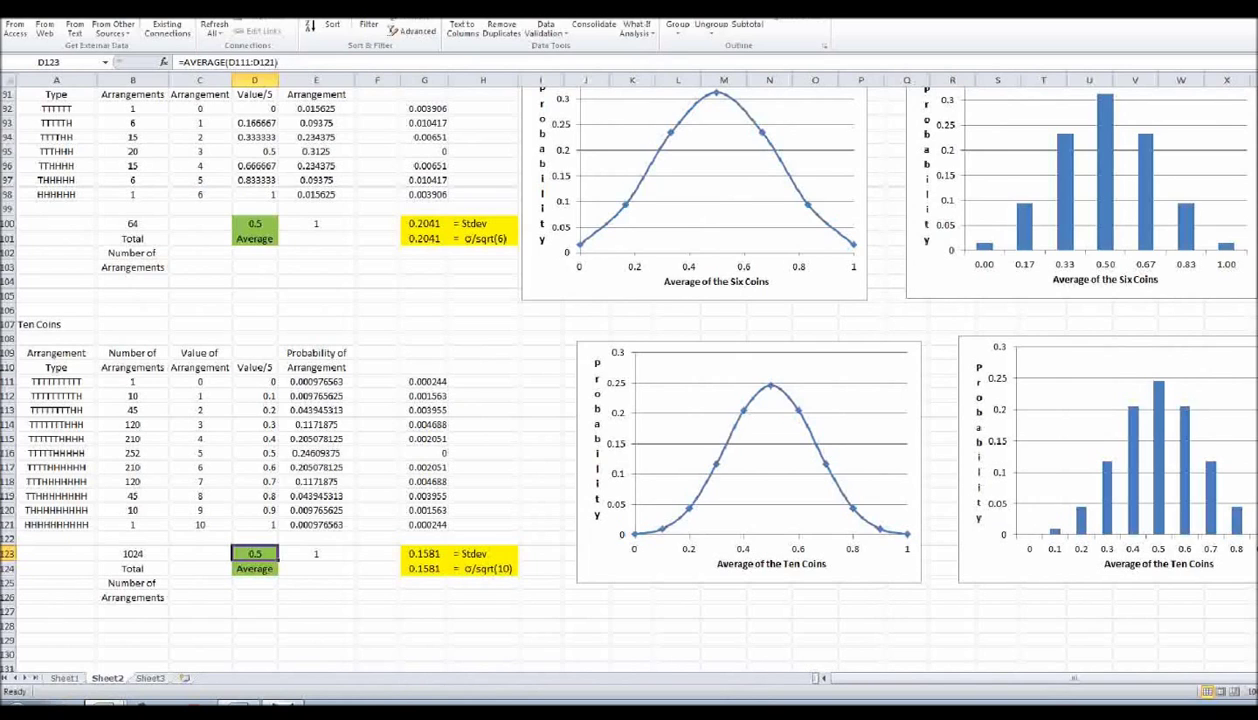
left_click(346, 700)
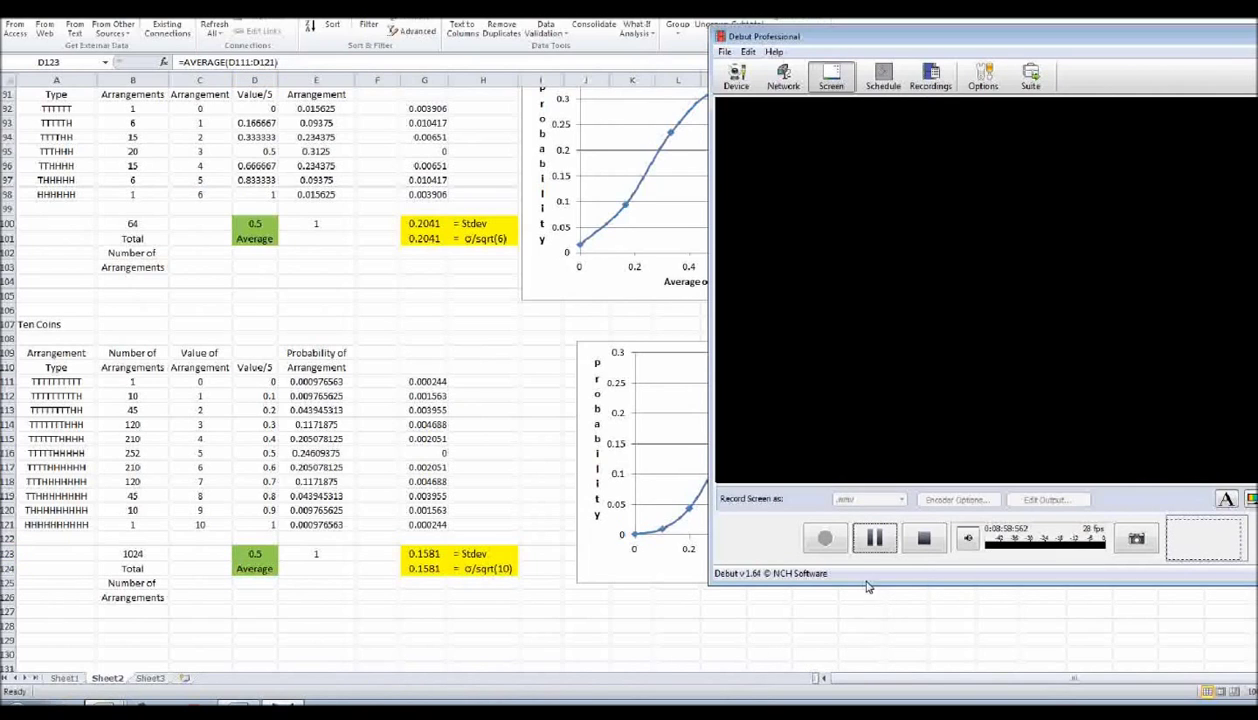